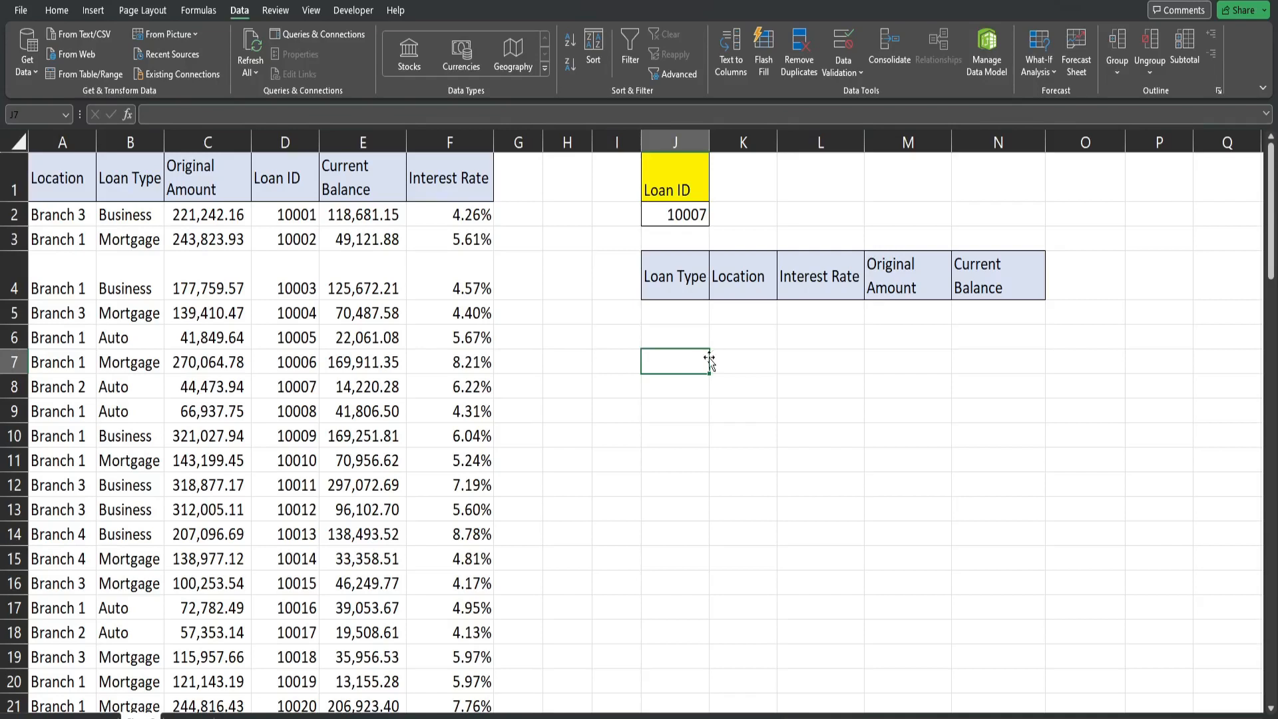
Step: Examine the Loan ID lookup cell J2, the Loan ID column D and the data columns A to C beside it
{"action": "left_click", "coordinate": [584, 379]}
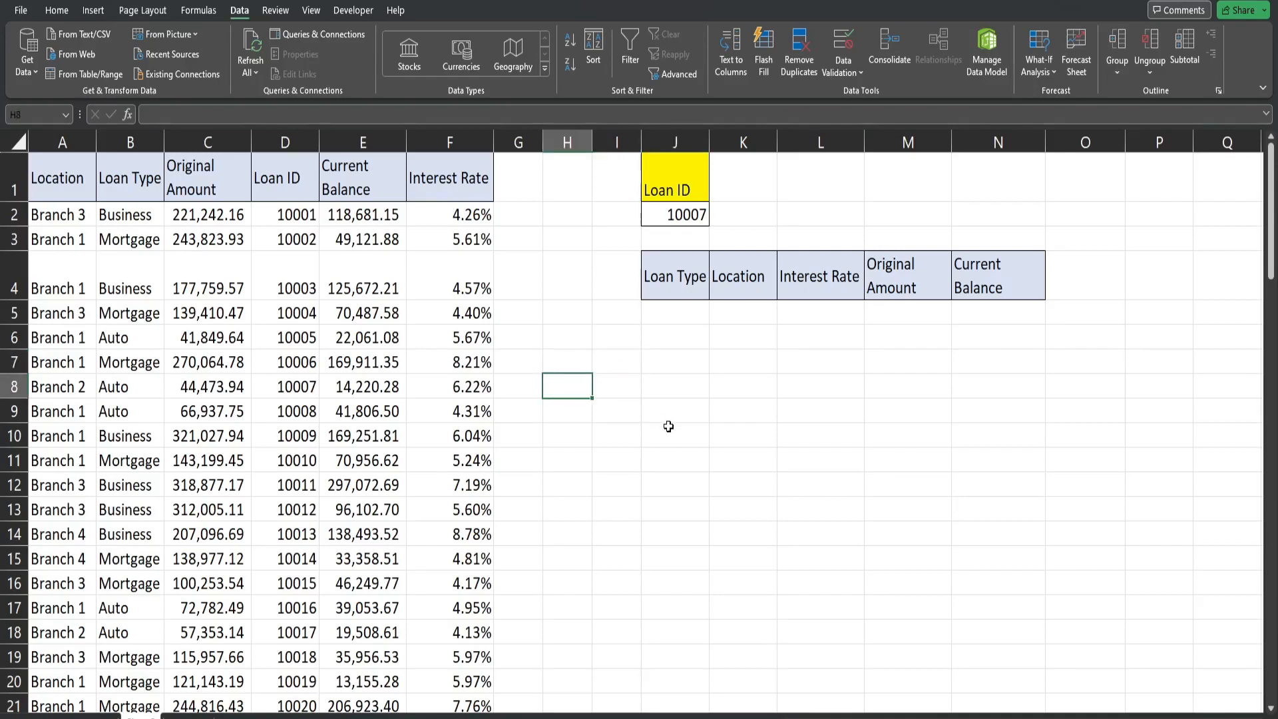
{"action": "left_click", "coordinate": [672, 213]}
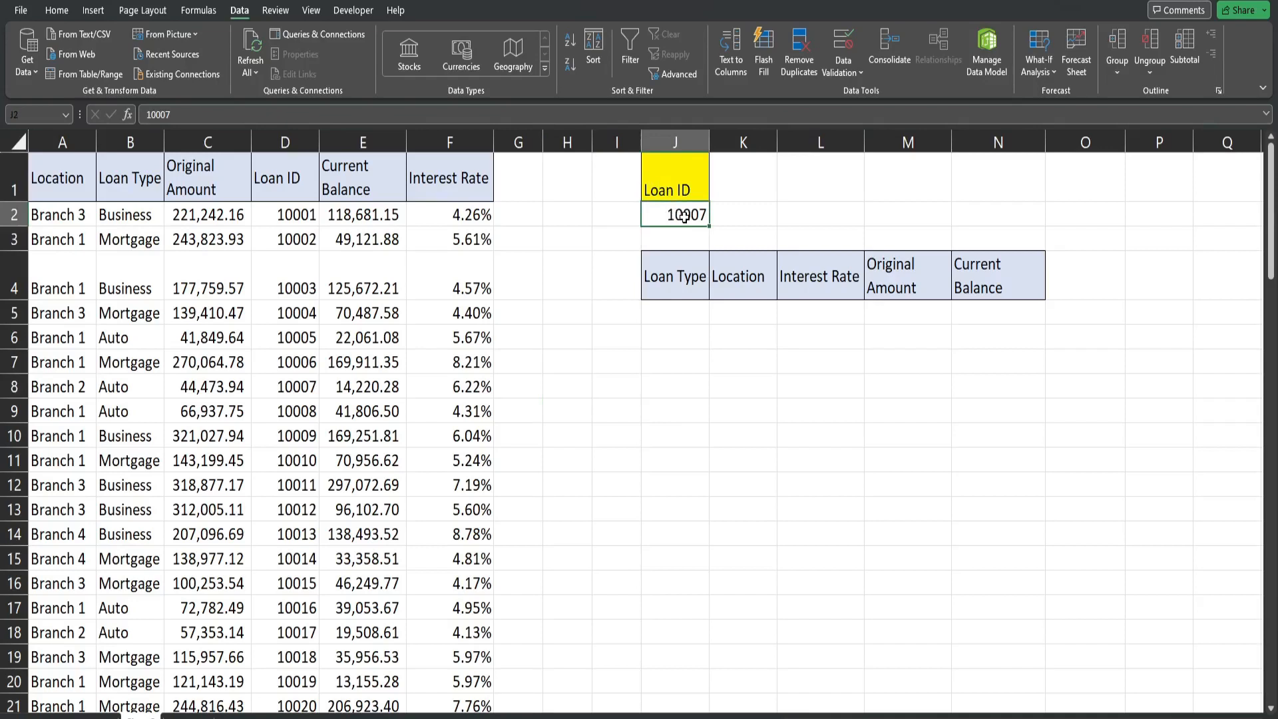
{"action": "left_click", "coordinate": [542, 238]}
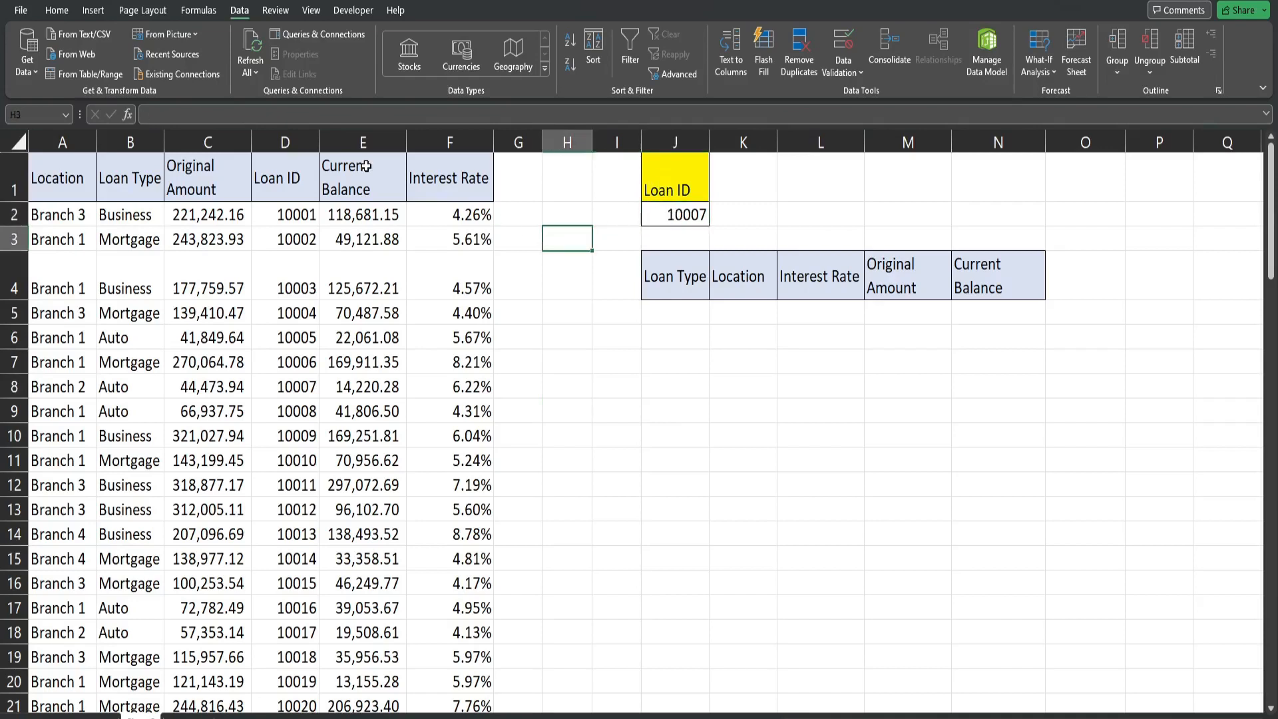
{"action": "left_click", "coordinate": [299, 139]}
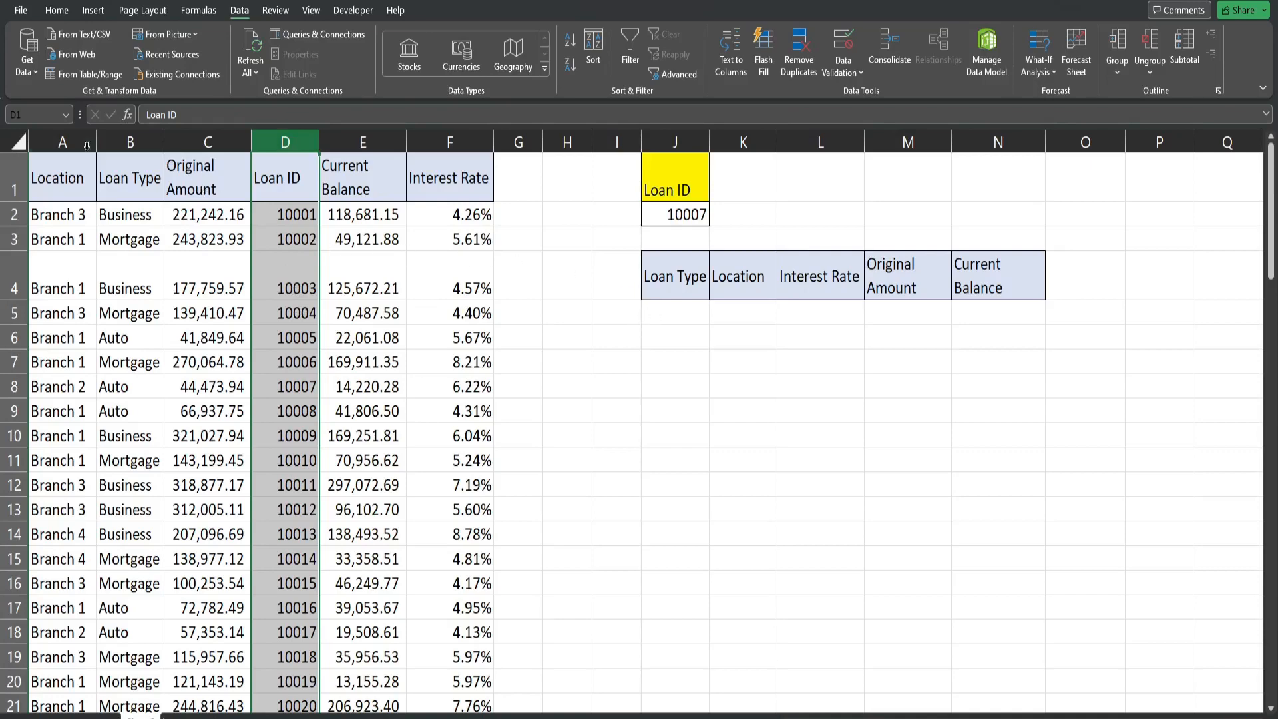
{"action": "left_click_drag", "start_coordinate": [48, 133], "coordinate": [203, 144]}
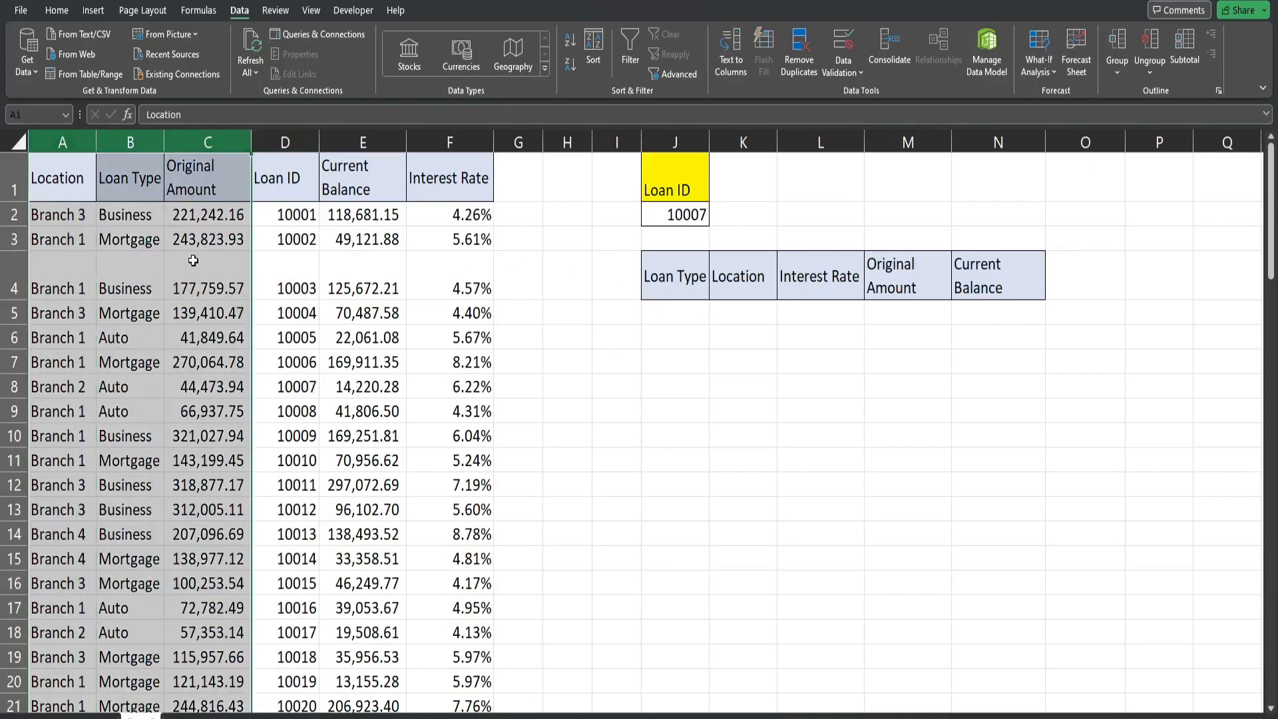
{"action": "left_click", "coordinate": [292, 140]}
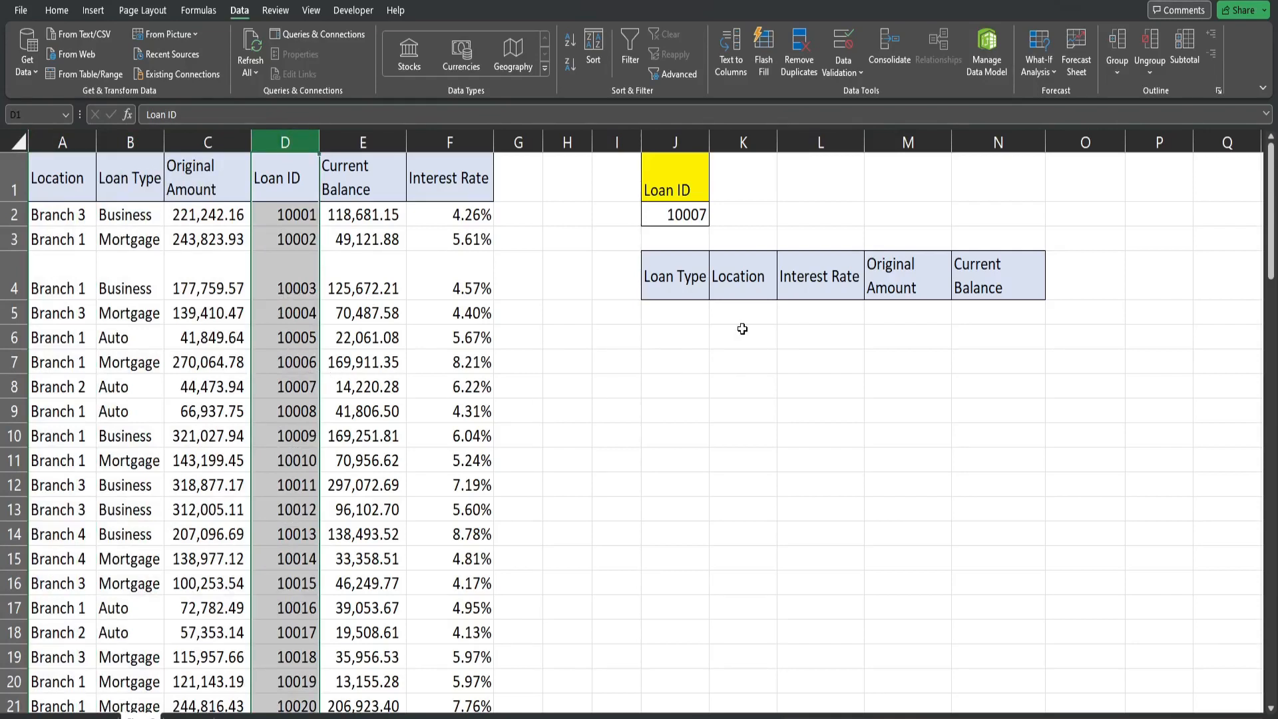
Step: Enter =INDEX($A:$F,5,5) in cell J6 to return the value at row 5, column 5 of the loan data
{"action": "left_click", "coordinate": [694, 343]}
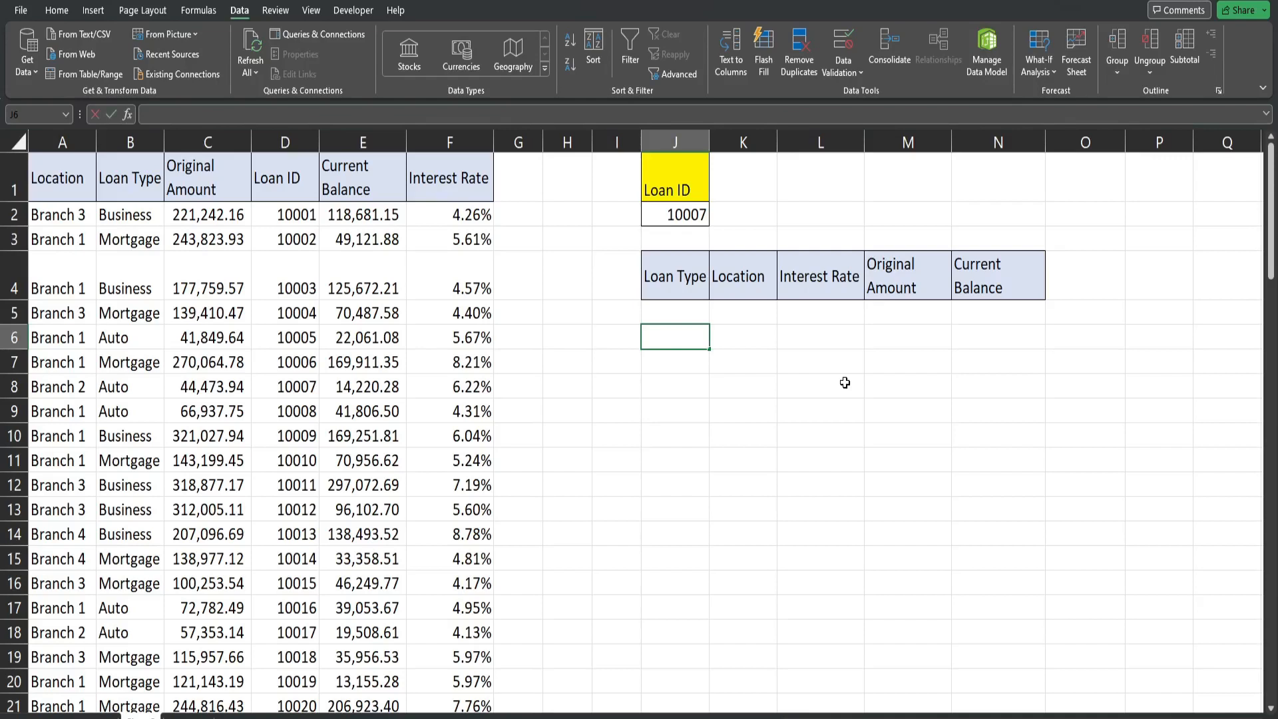
{"action": "type", "text": "=INDEX("}
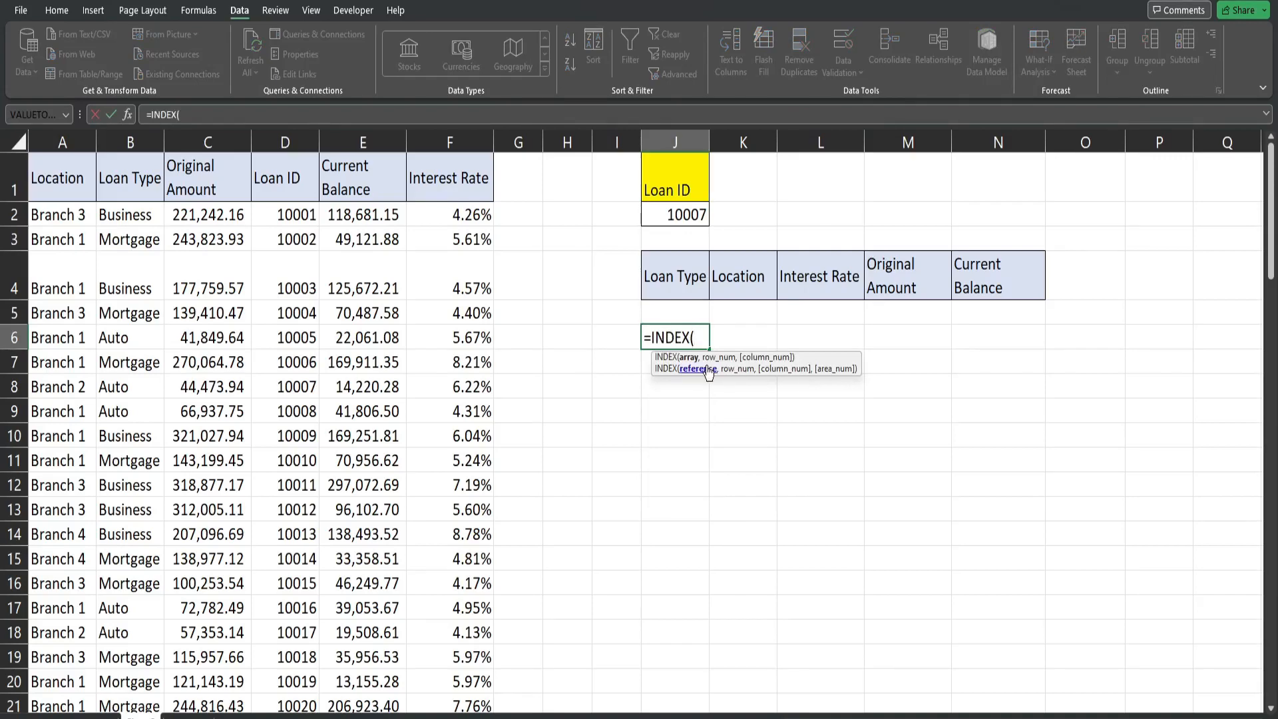
{"action": "left_click_drag", "start_coordinate": [62, 141], "coordinate": [449, 141]}
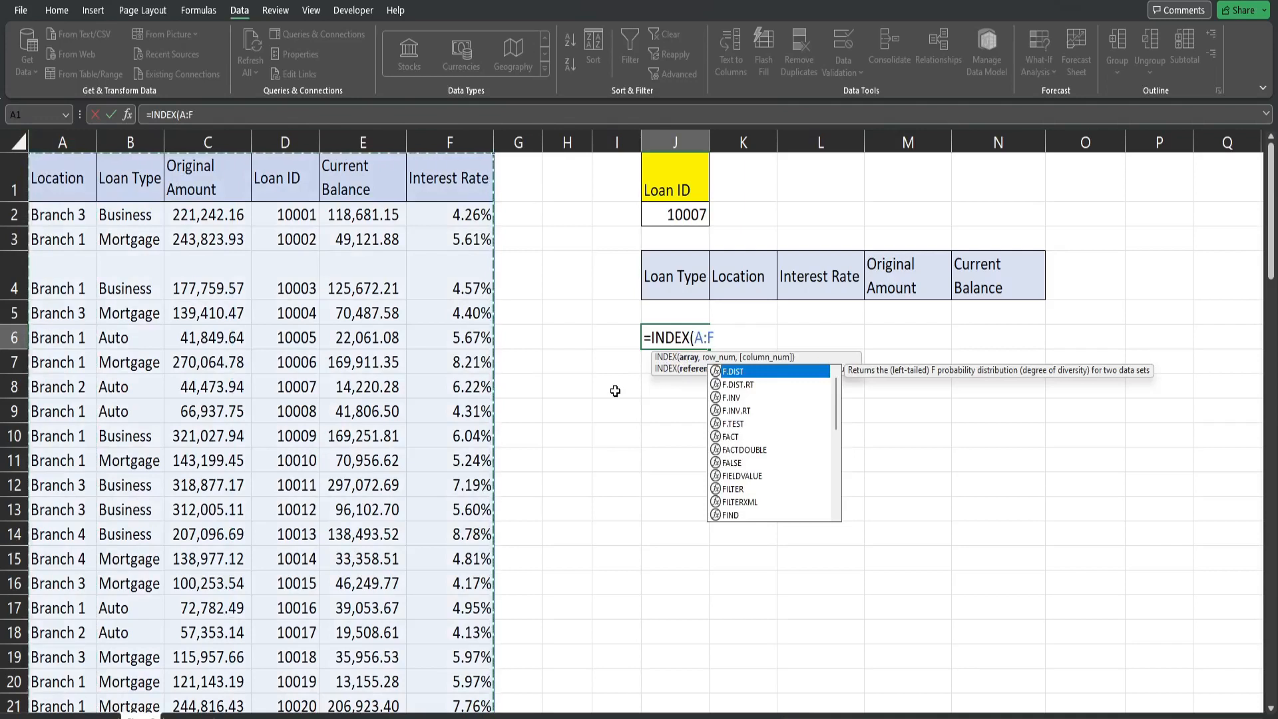
{"action": "key", "text": "F4"}
{"action": "type", "text": ","}
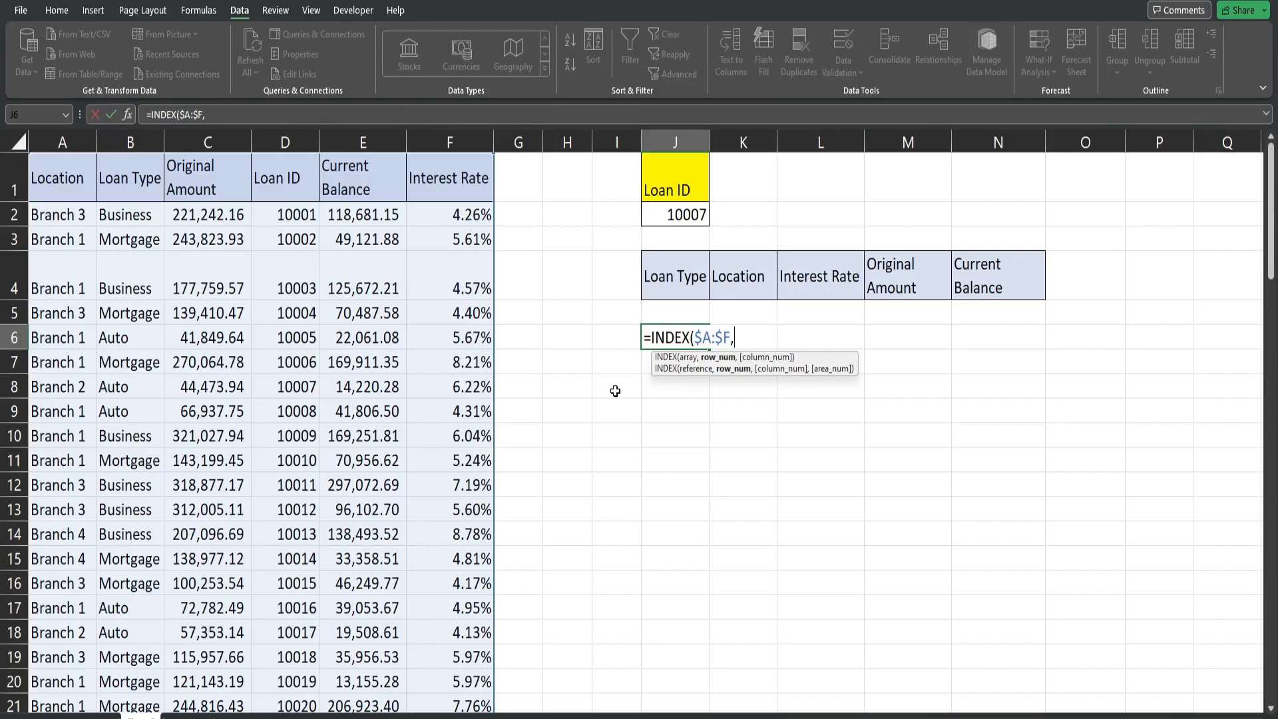
{"action": "type", "text": "5,5"}
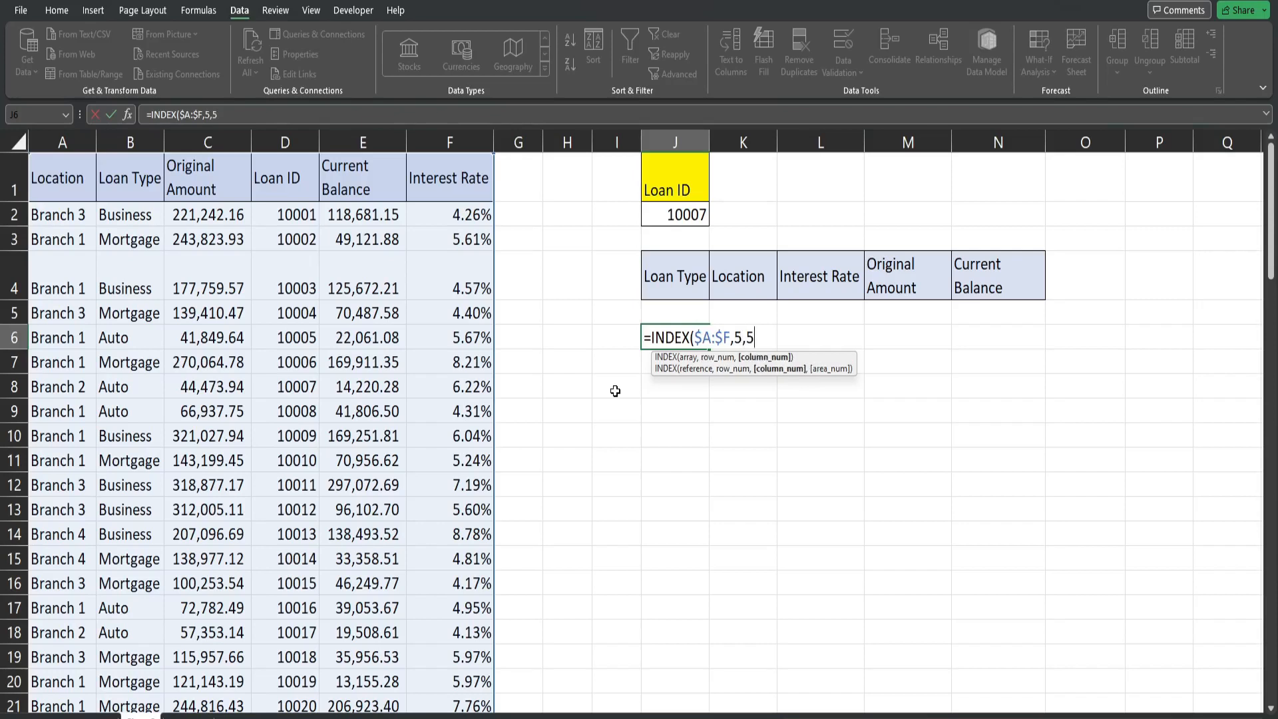
{"action": "type", "text": ")"}
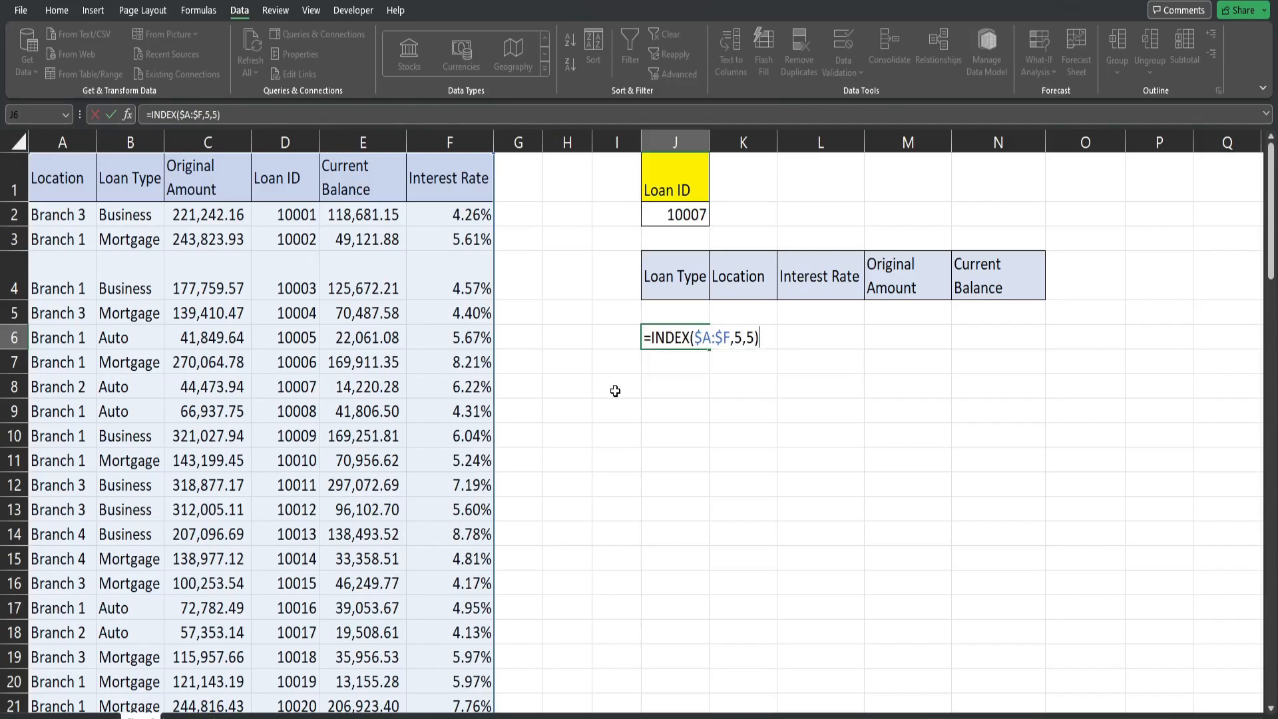
{"action": "key", "text": "Return"}
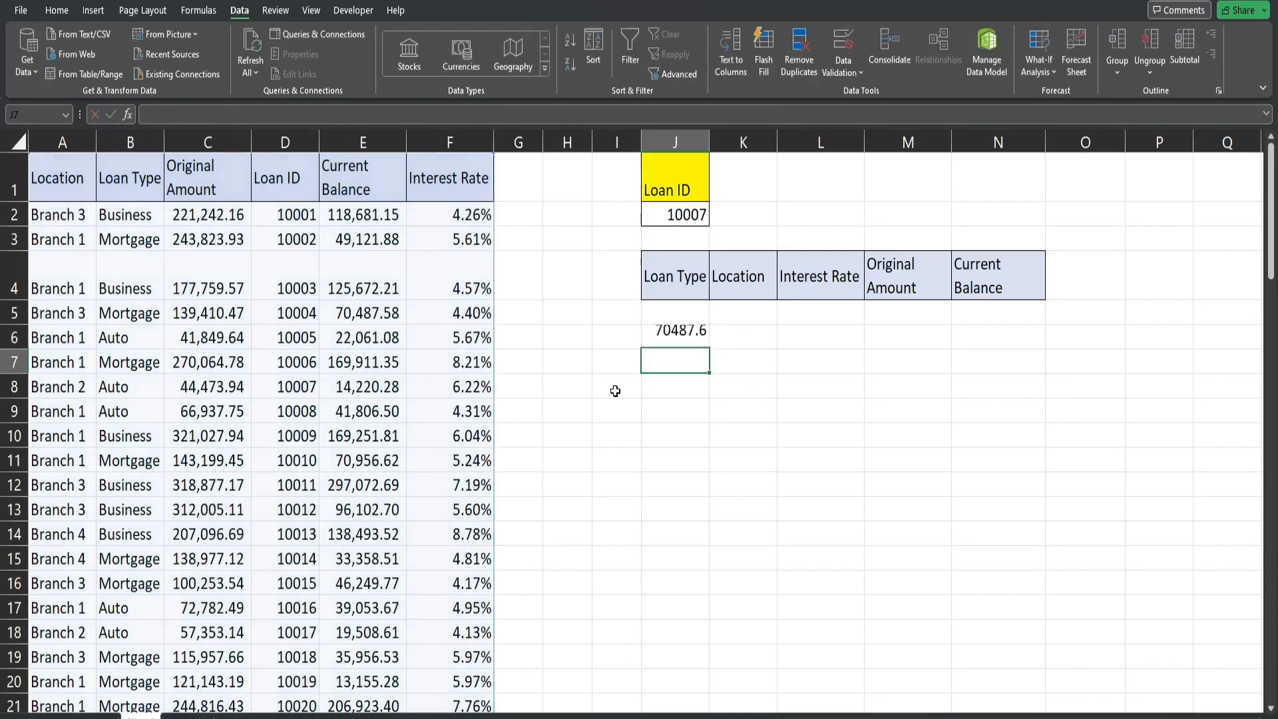
Step: Review the array, row and column arguments of the INDEX formula in J6 against source cell E5
{"action": "double_click", "coordinate": [694, 341]}
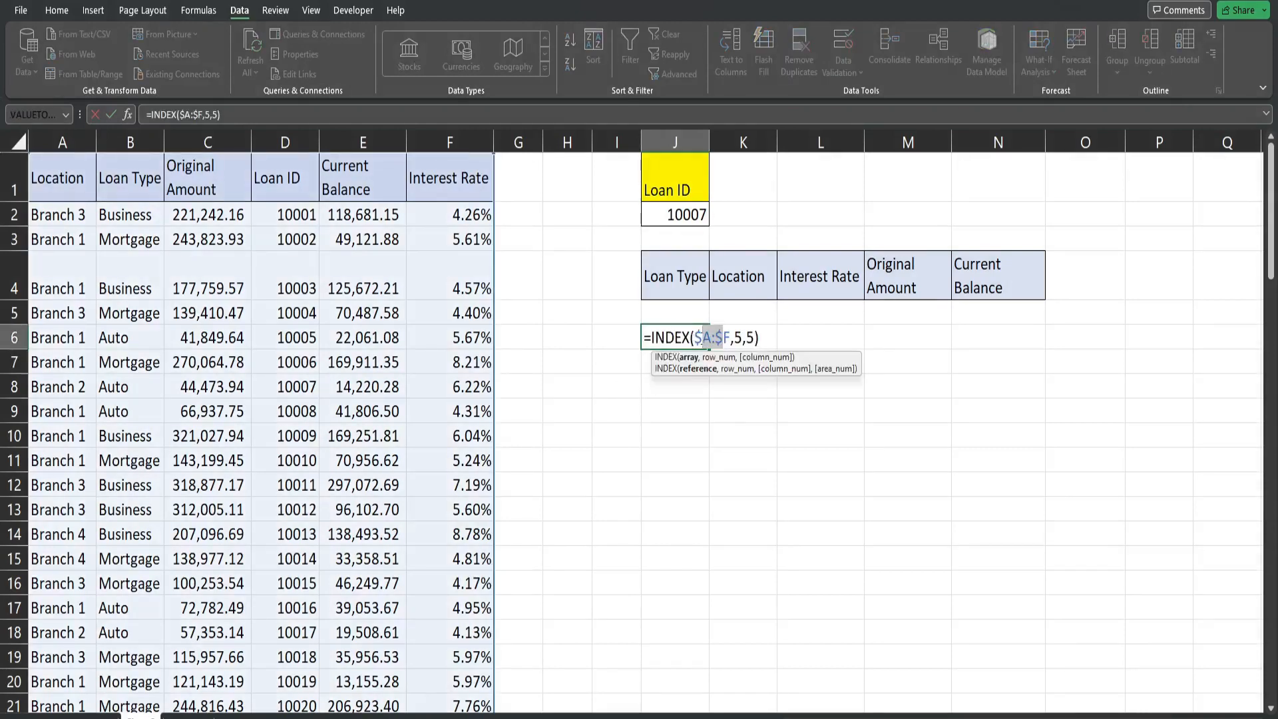
{"action": "key", "text": "Escape"}
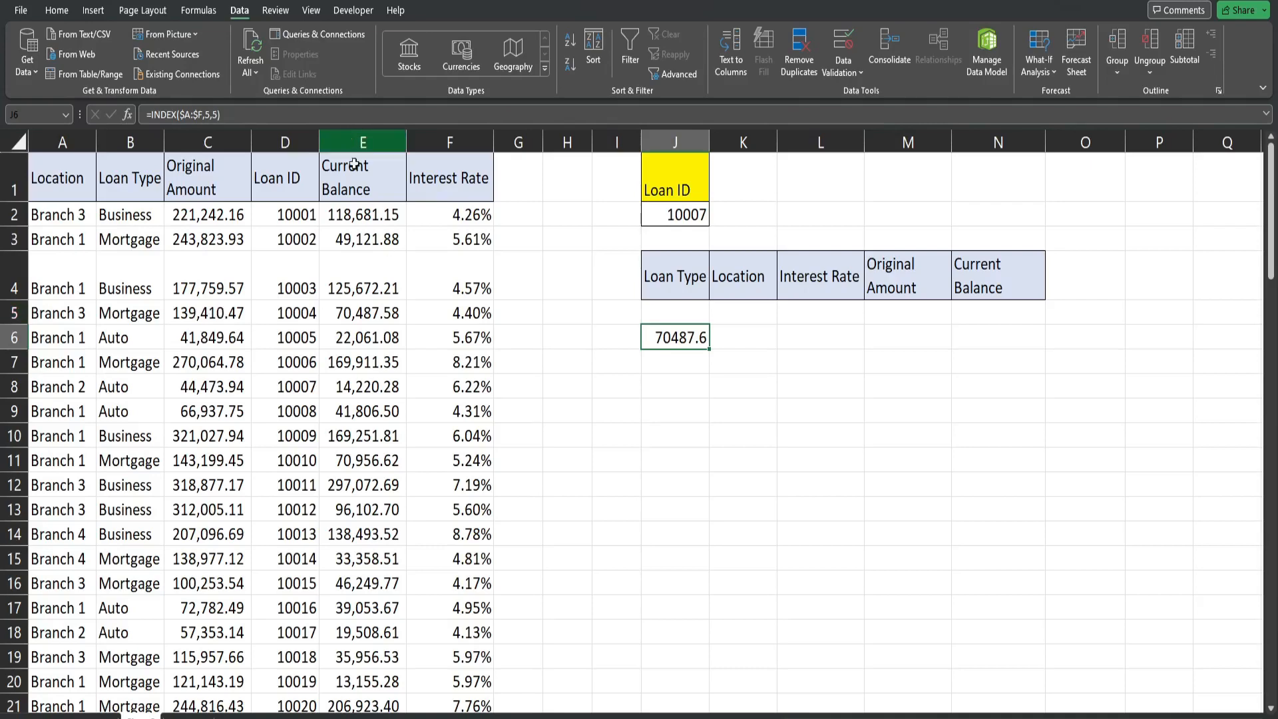
{"action": "left_click", "coordinate": [355, 318]}
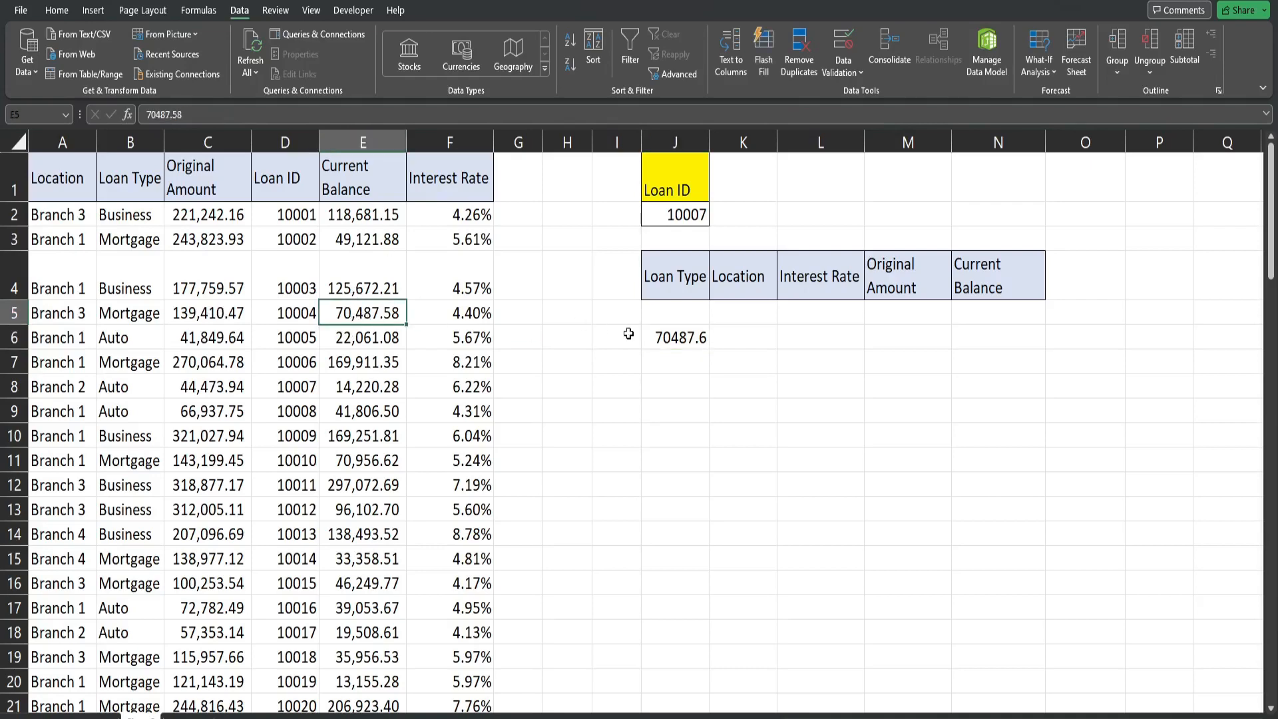
{"action": "left_click", "coordinate": [671, 340]}
{"action": "key", "text": "F2"}
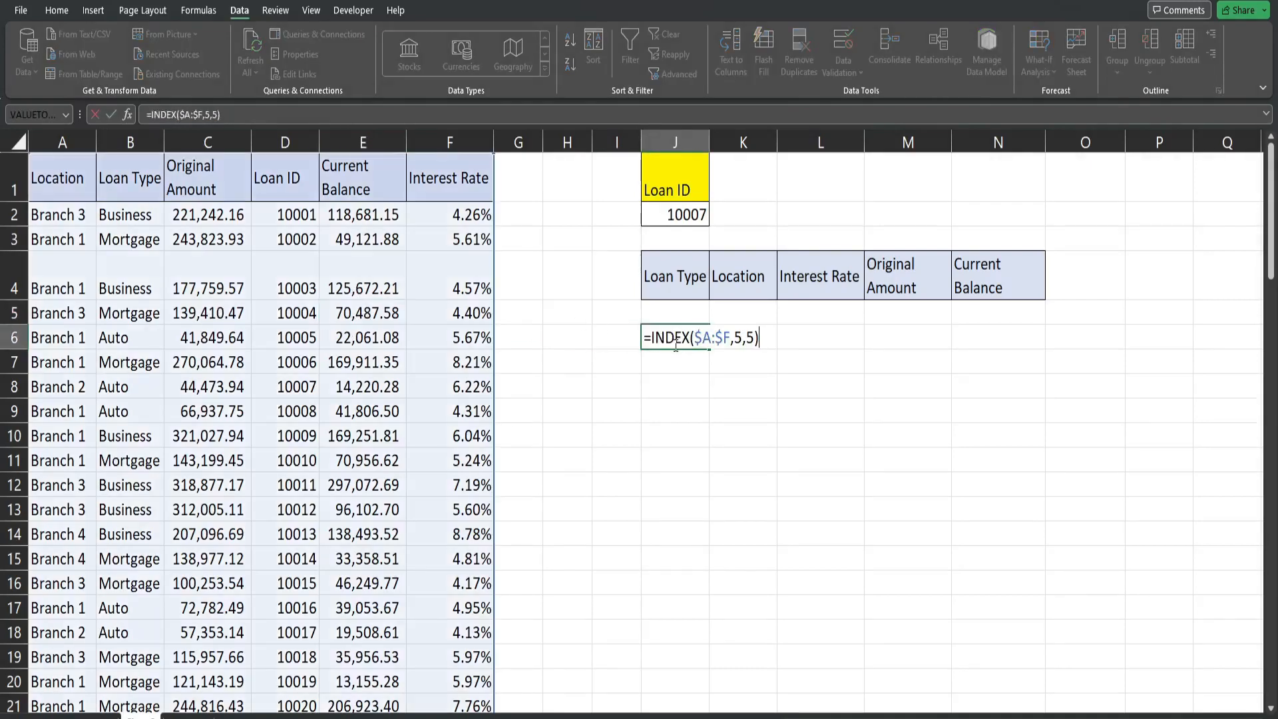
{"action": "left_click", "coordinate": [742, 337]}
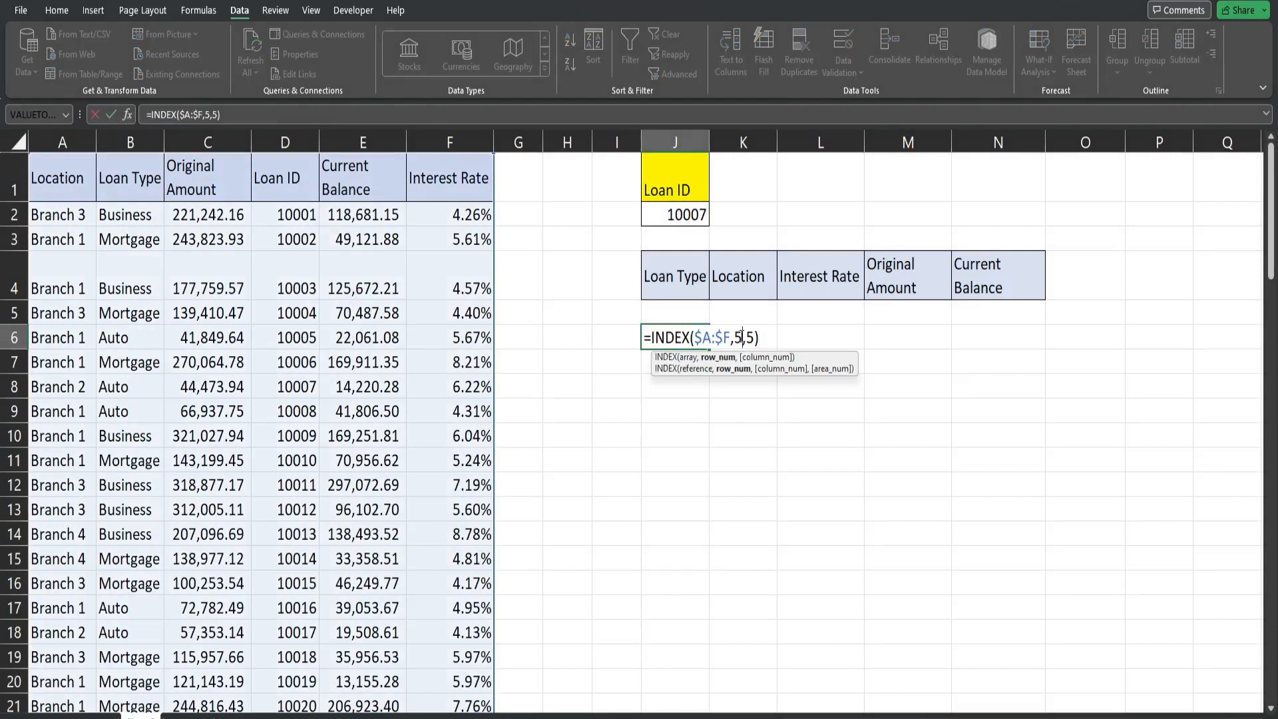
{"action": "double_click", "coordinate": [738, 337]}
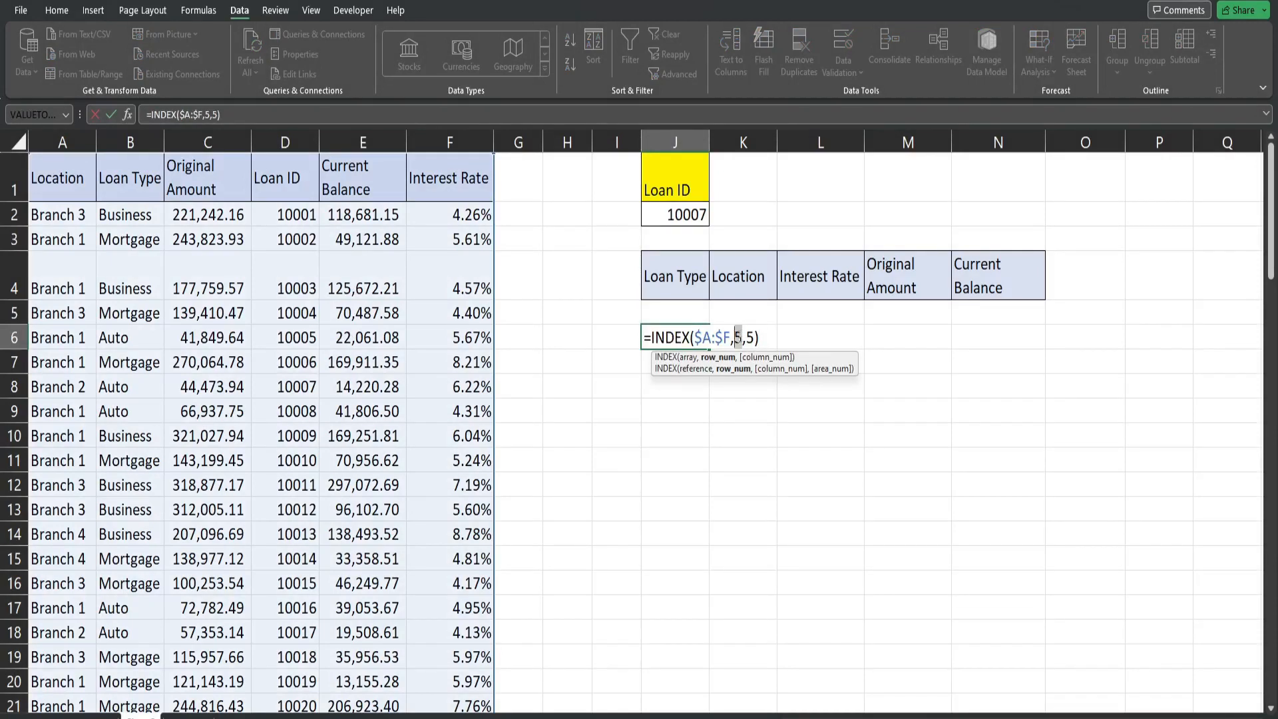
{"action": "double_click", "coordinate": [749, 337]}
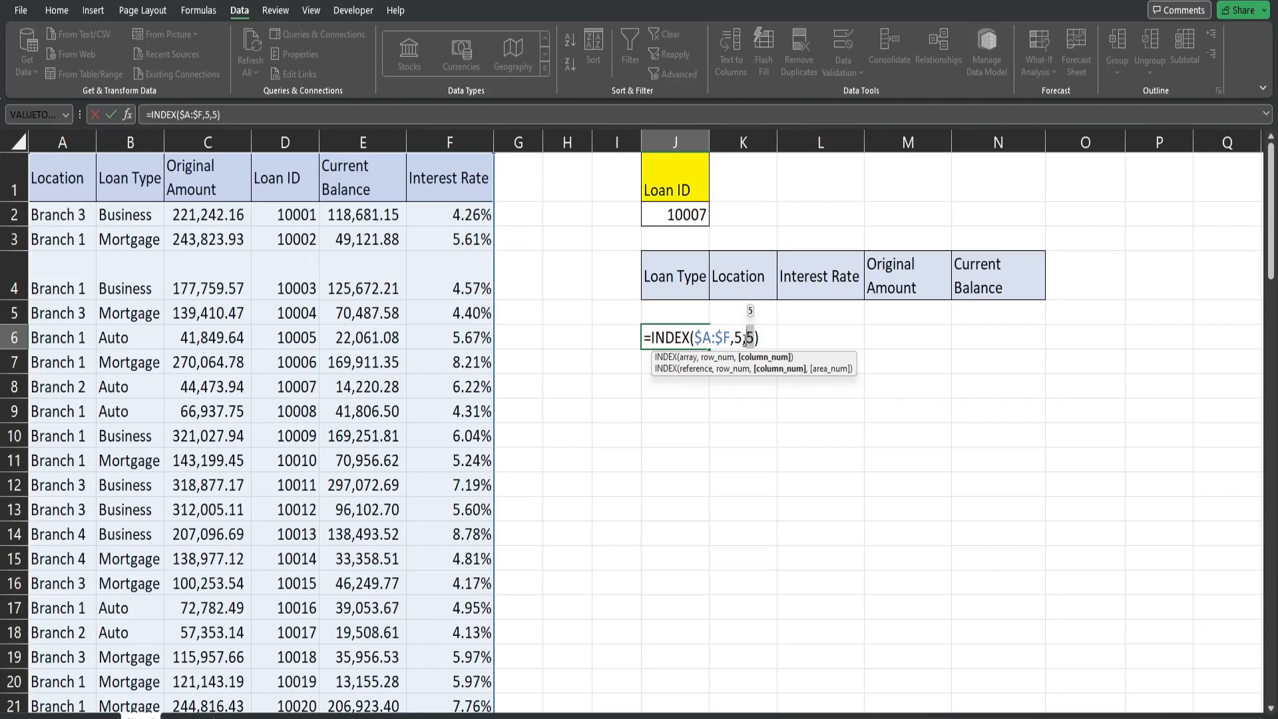
{"action": "double_click", "coordinate": [737, 337]}
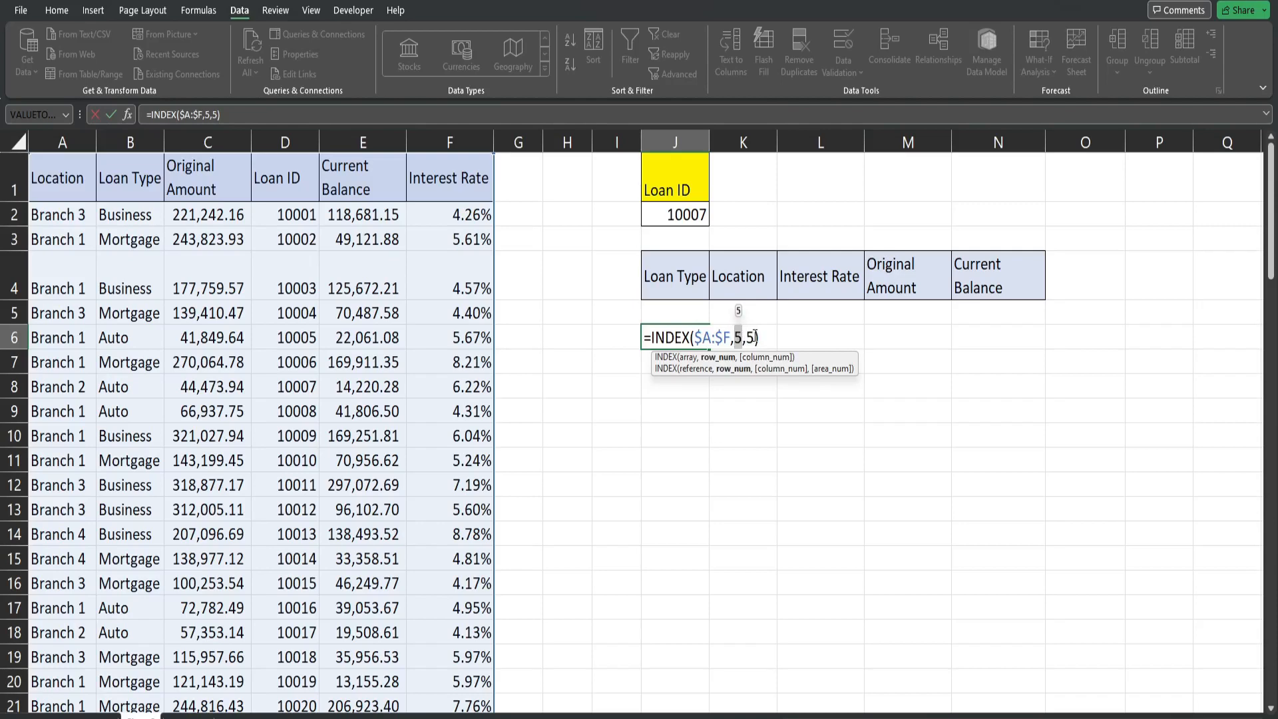
{"action": "key", "text": "ctrl+Return"}
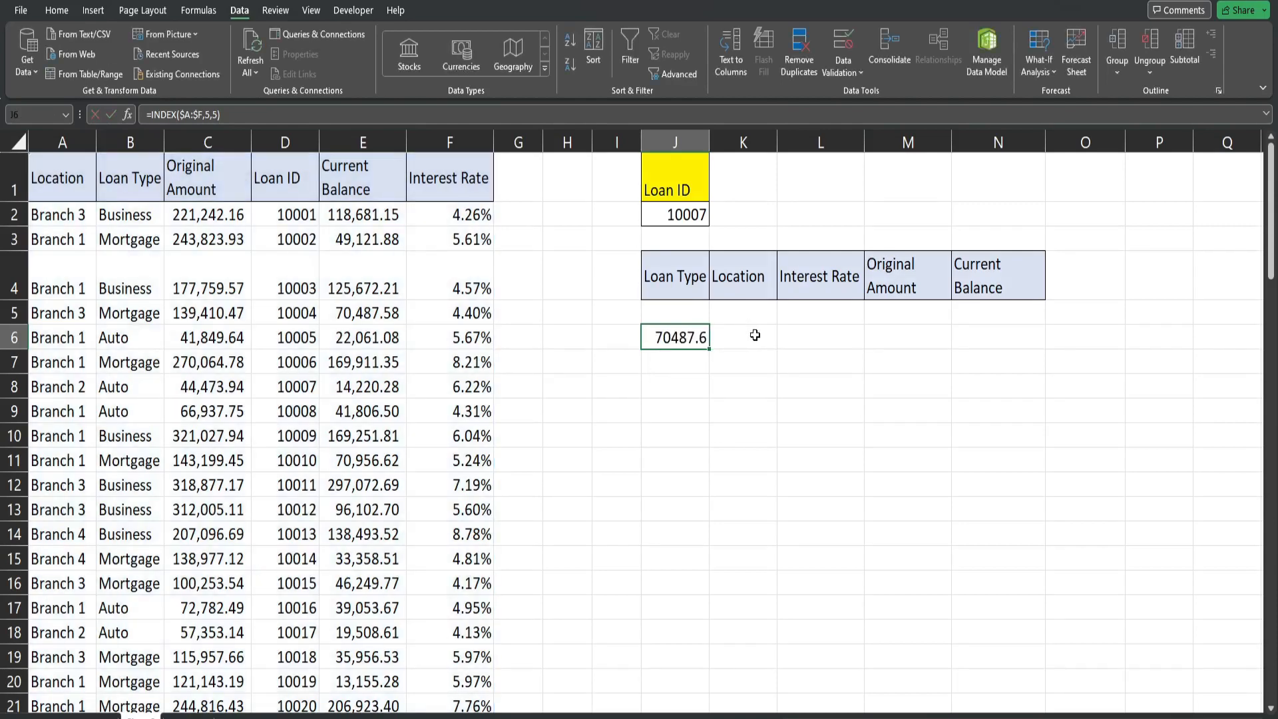
Step: Replace the formula in J6 with =MATCH(J2,D:D,0) to find the row position of the loan ID by exact match
{"action": "key", "text": "BackSpace"}
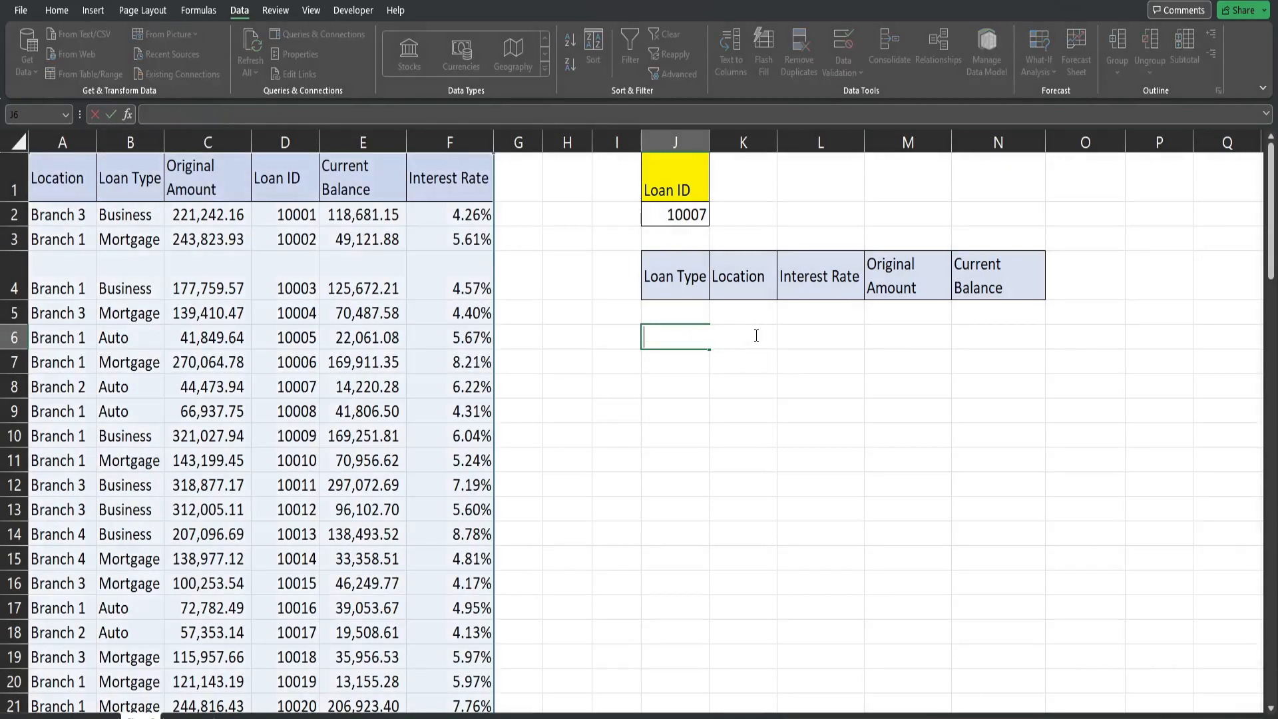
{"action": "type", "text": "="}
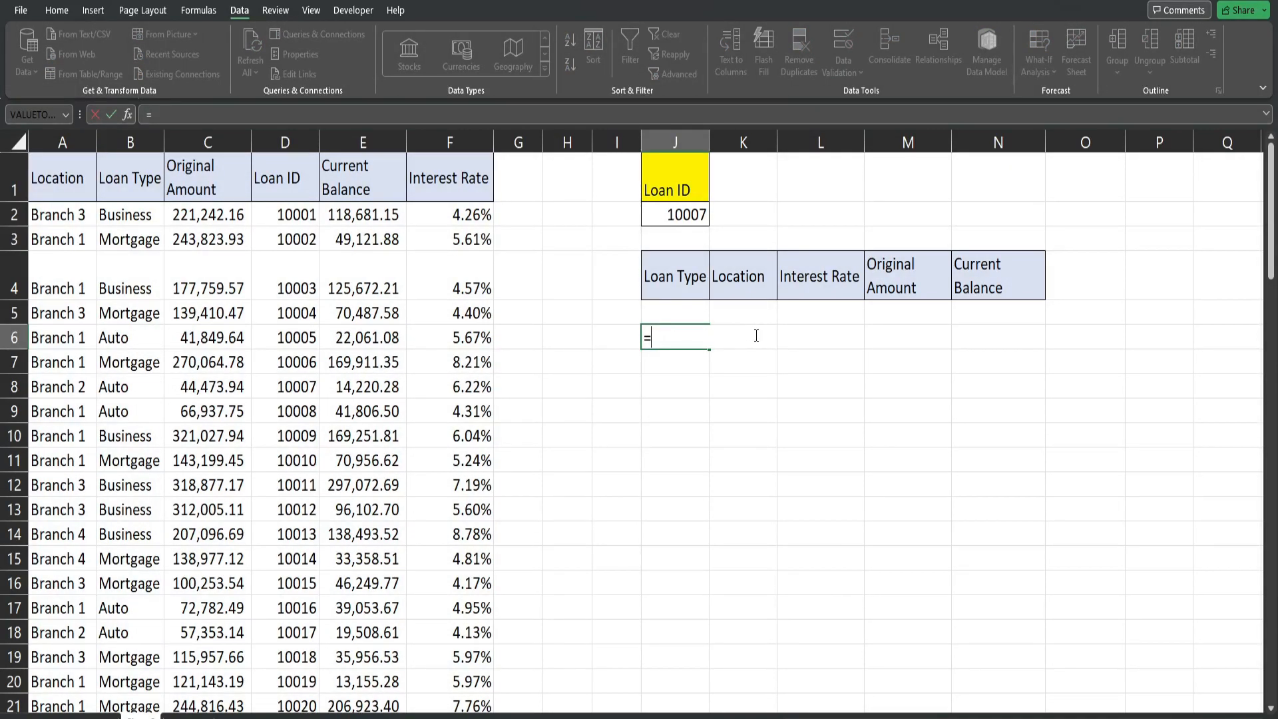
{"action": "type", "text": "Match"}
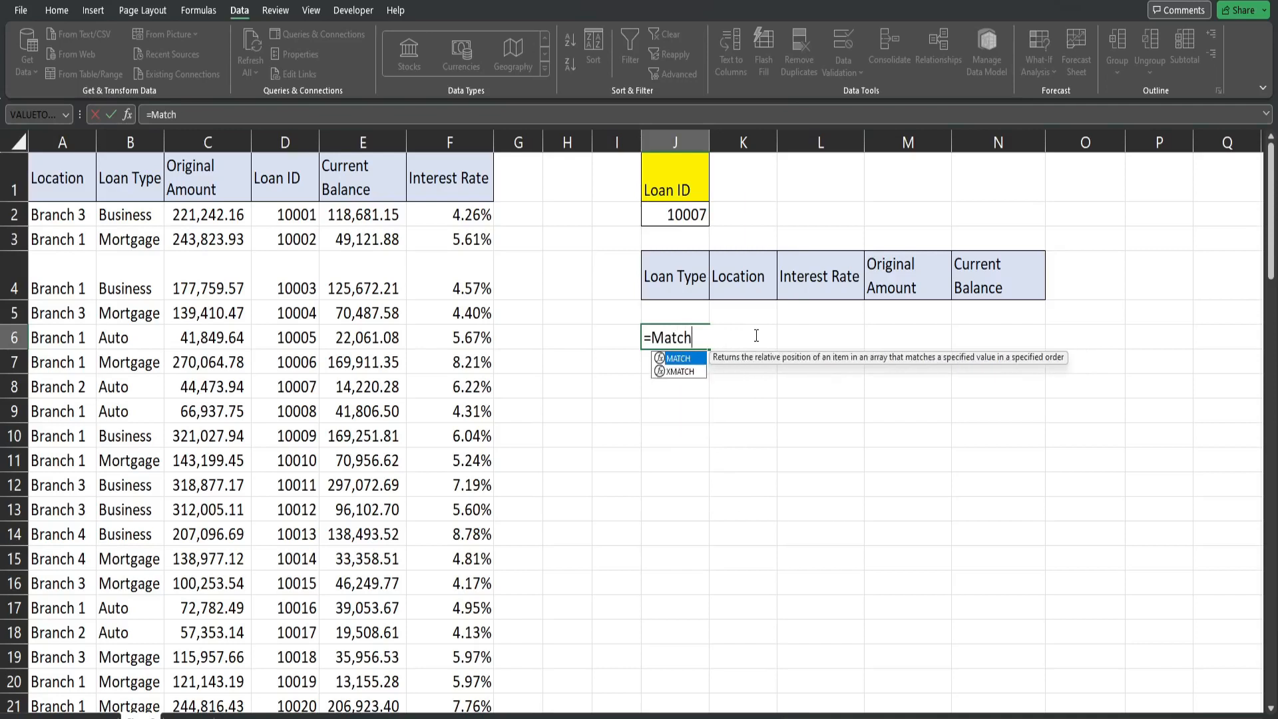
{"action": "type", "text": "("}
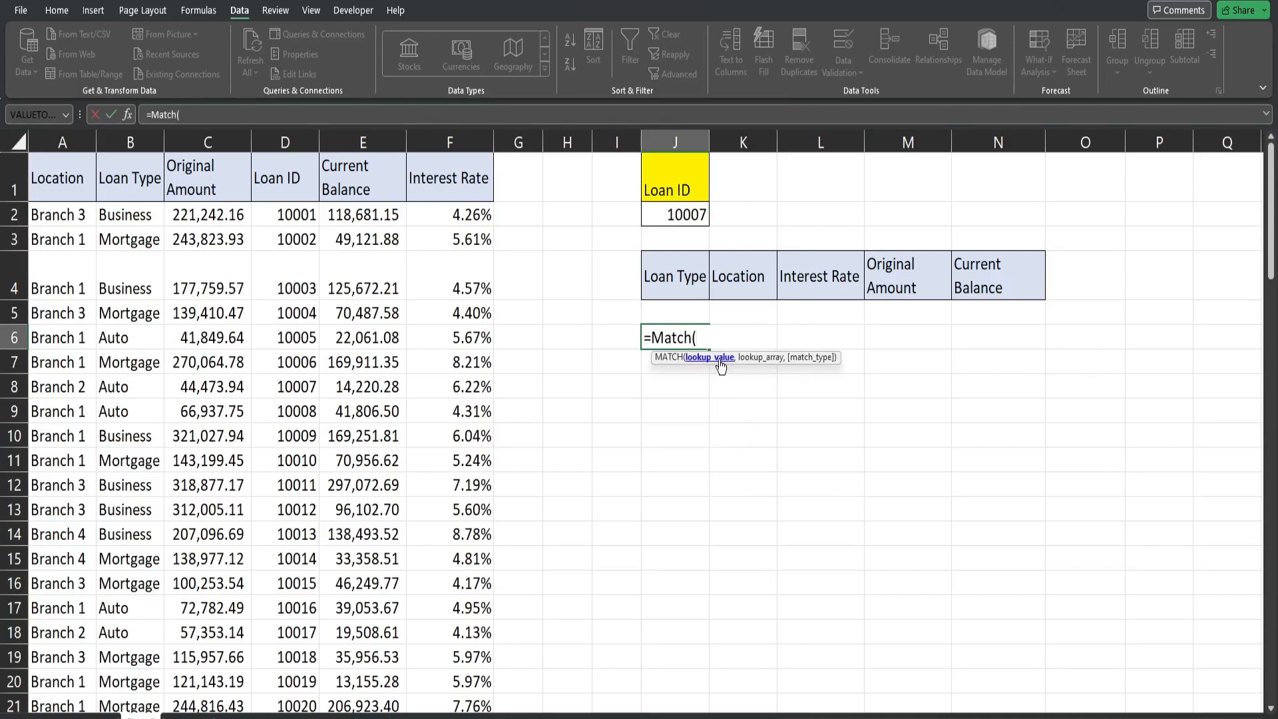
{"action": "left_click", "coordinate": [672, 212]}
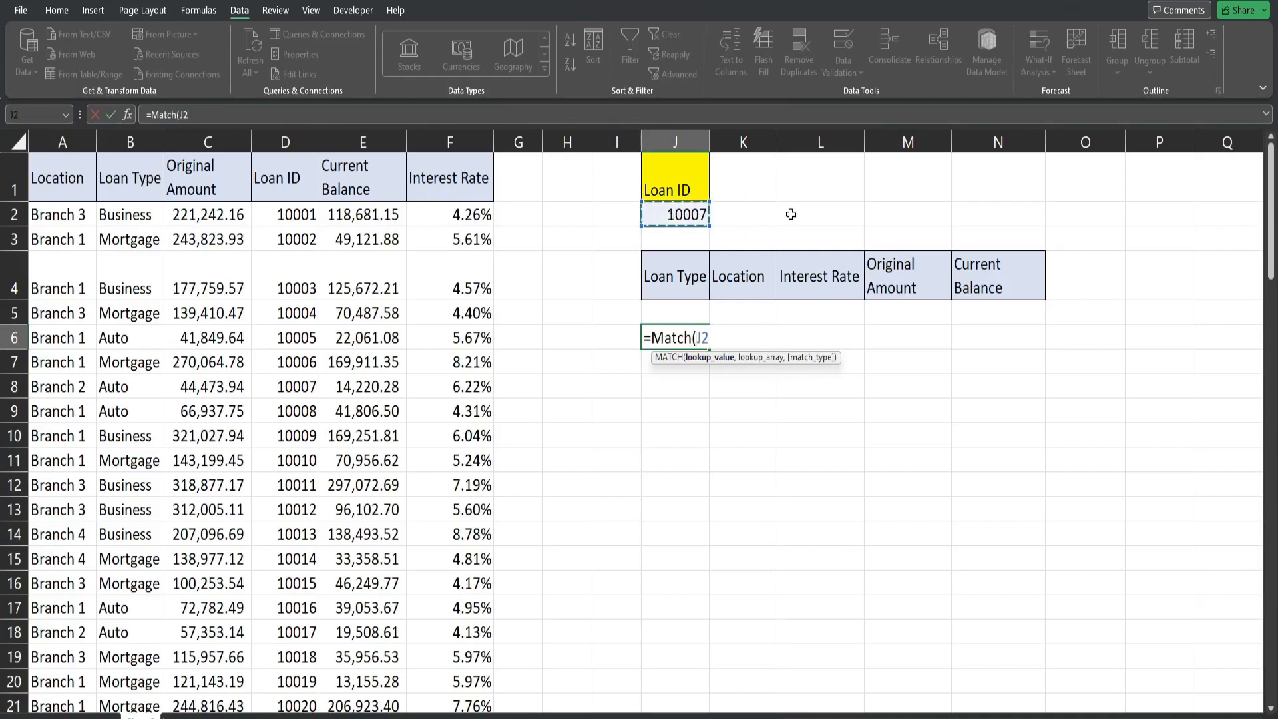
{"action": "type", "text": ","}
{"action": "left_click", "coordinate": [294, 140]}
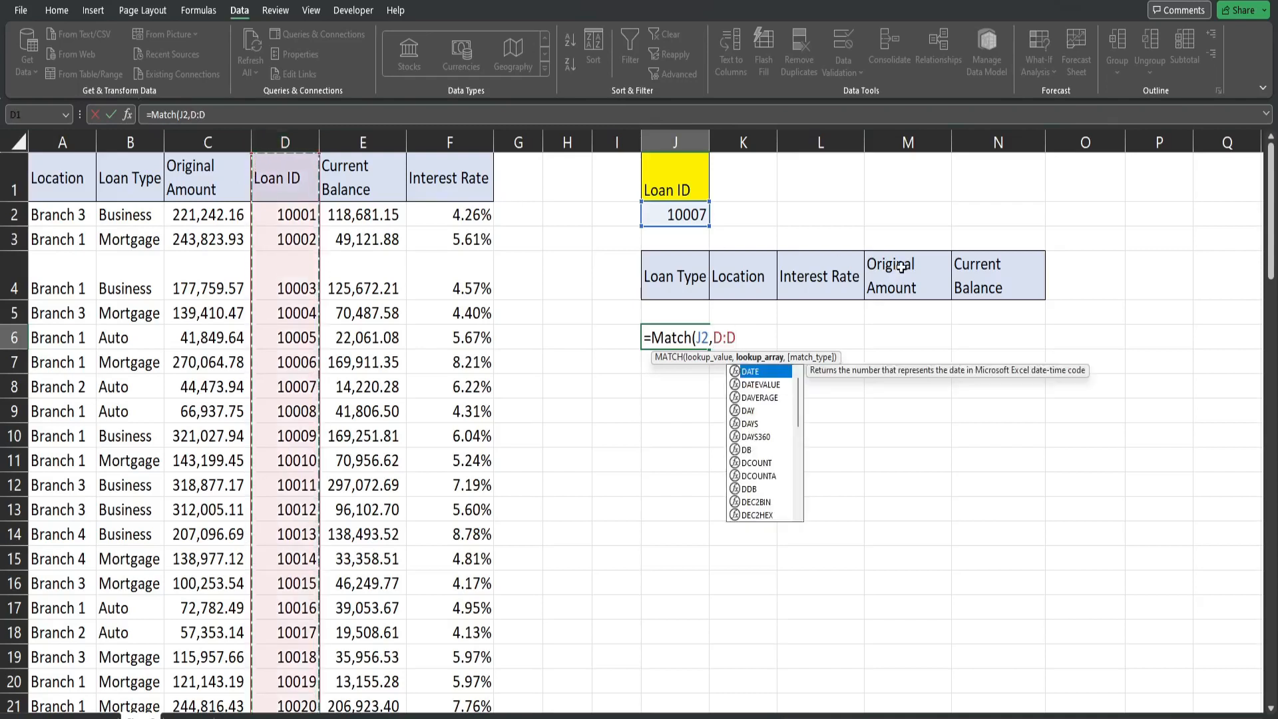
{"action": "type", "text": ",0"}
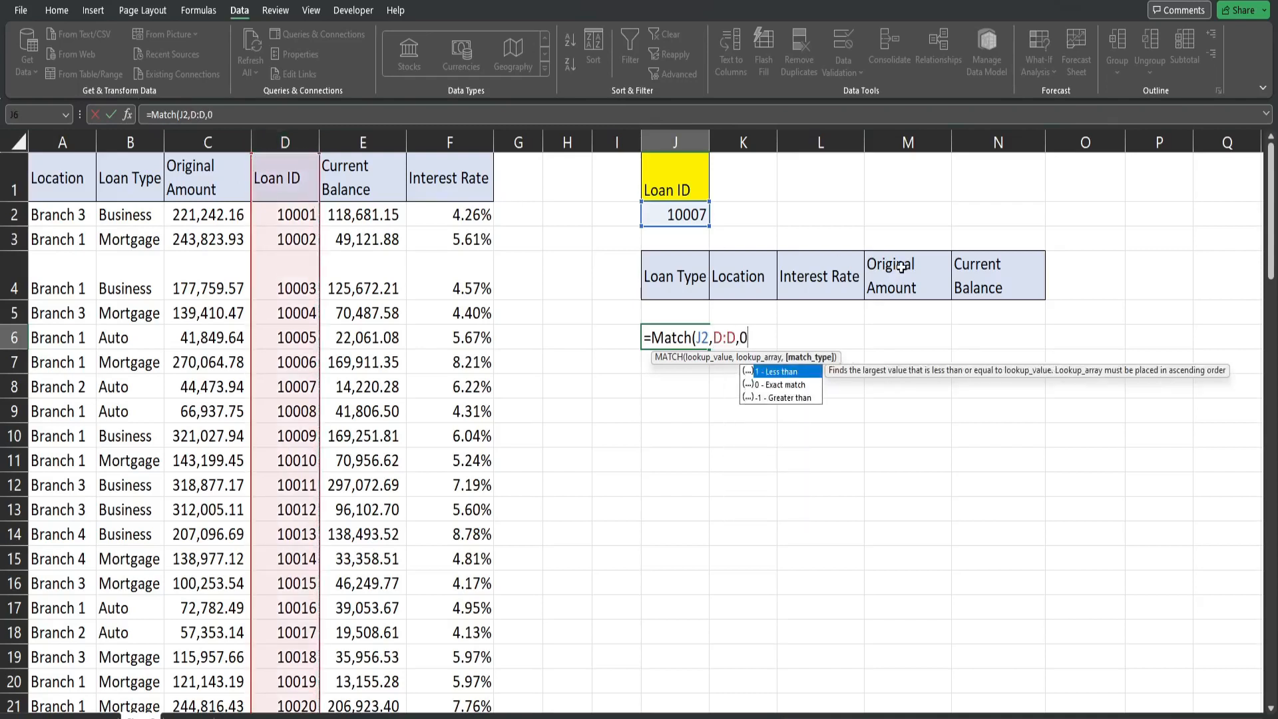
{"action": "type", "text": ")"}
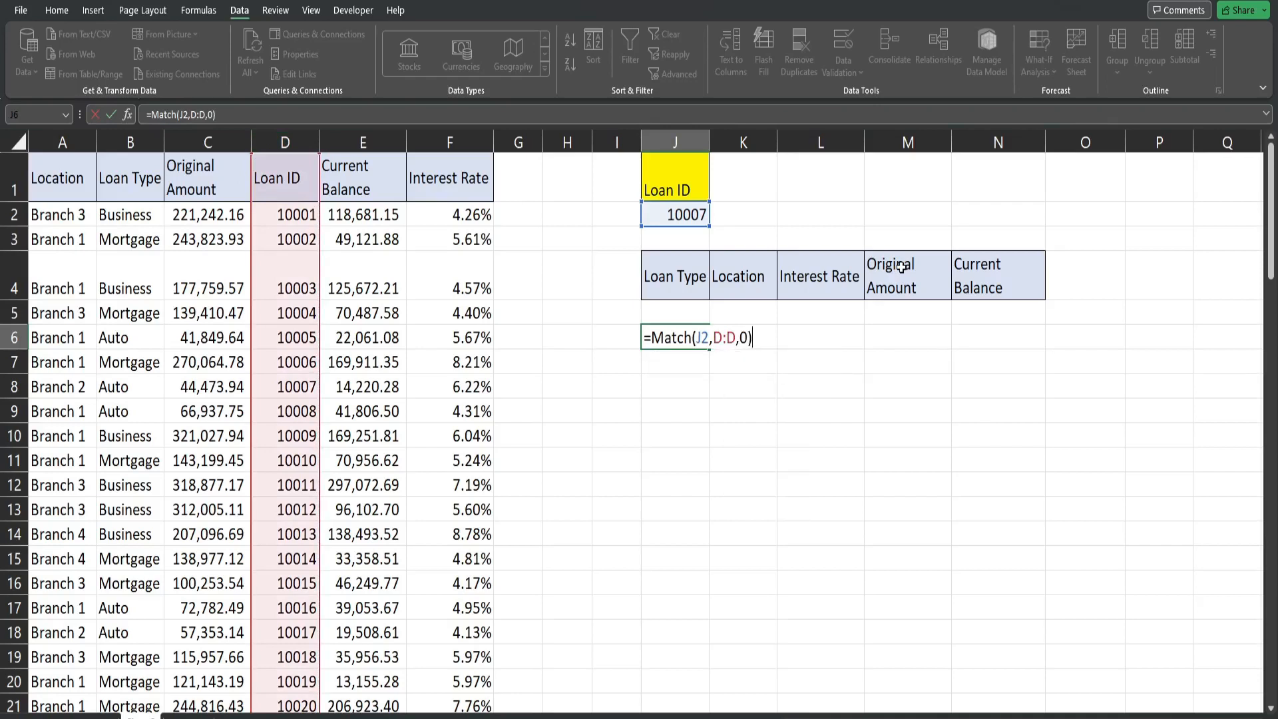
{"action": "key", "text": "Return"}
Step: Check the MATCH result in J6 against the lookup ID in J2 and the matching loan's row in column D
{"action": "left_click", "coordinate": [702, 341]}
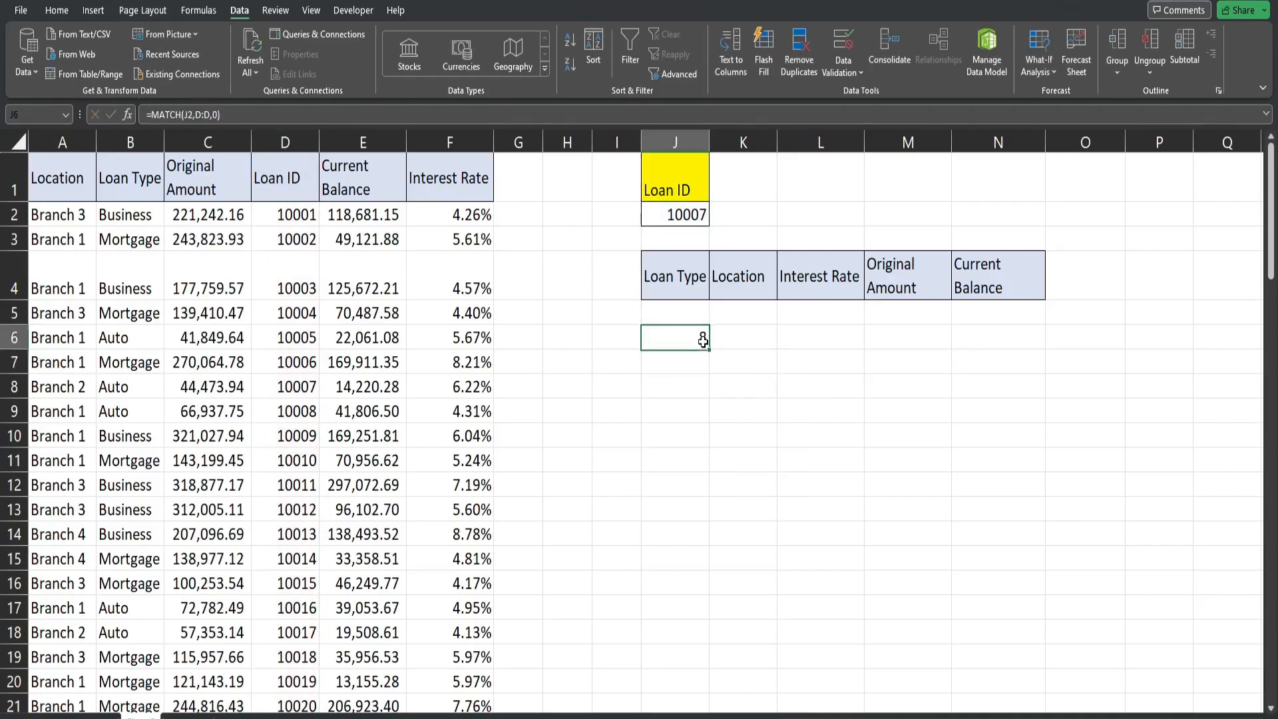
{"action": "left_click", "coordinate": [676, 215]}
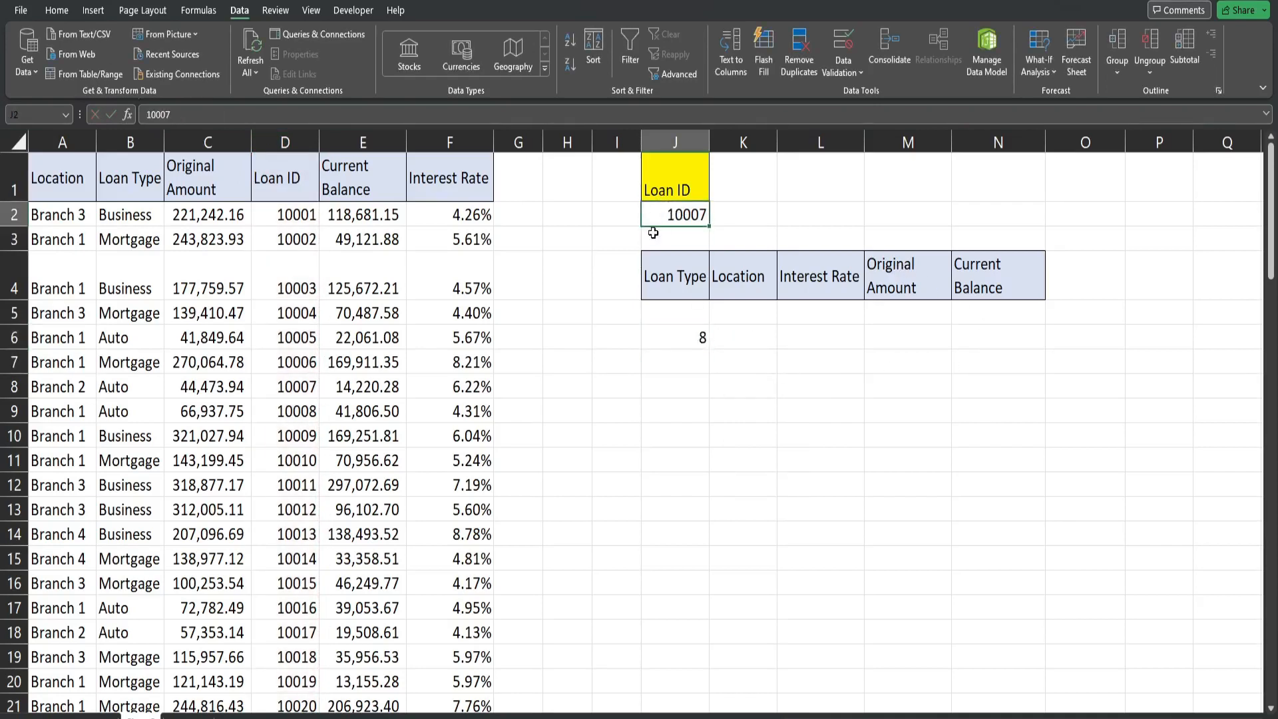
{"action": "left_click", "coordinate": [293, 143]}
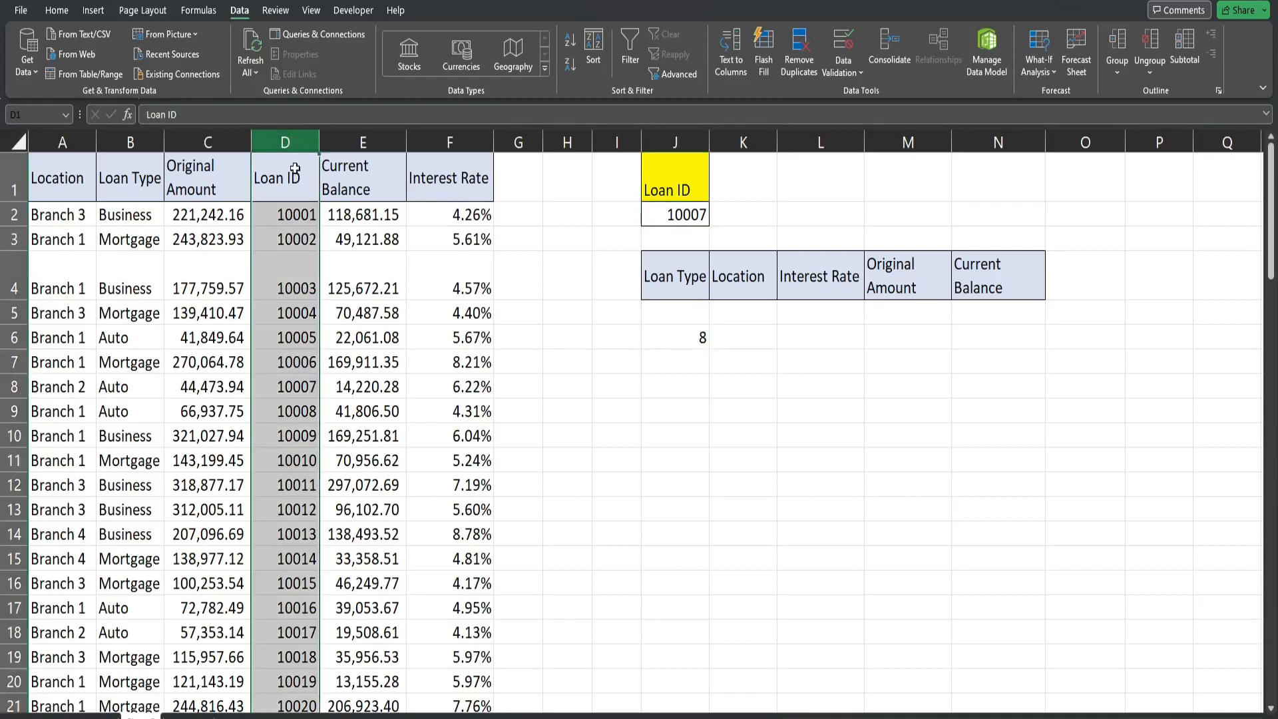
{"action": "left_click", "coordinate": [303, 391]}
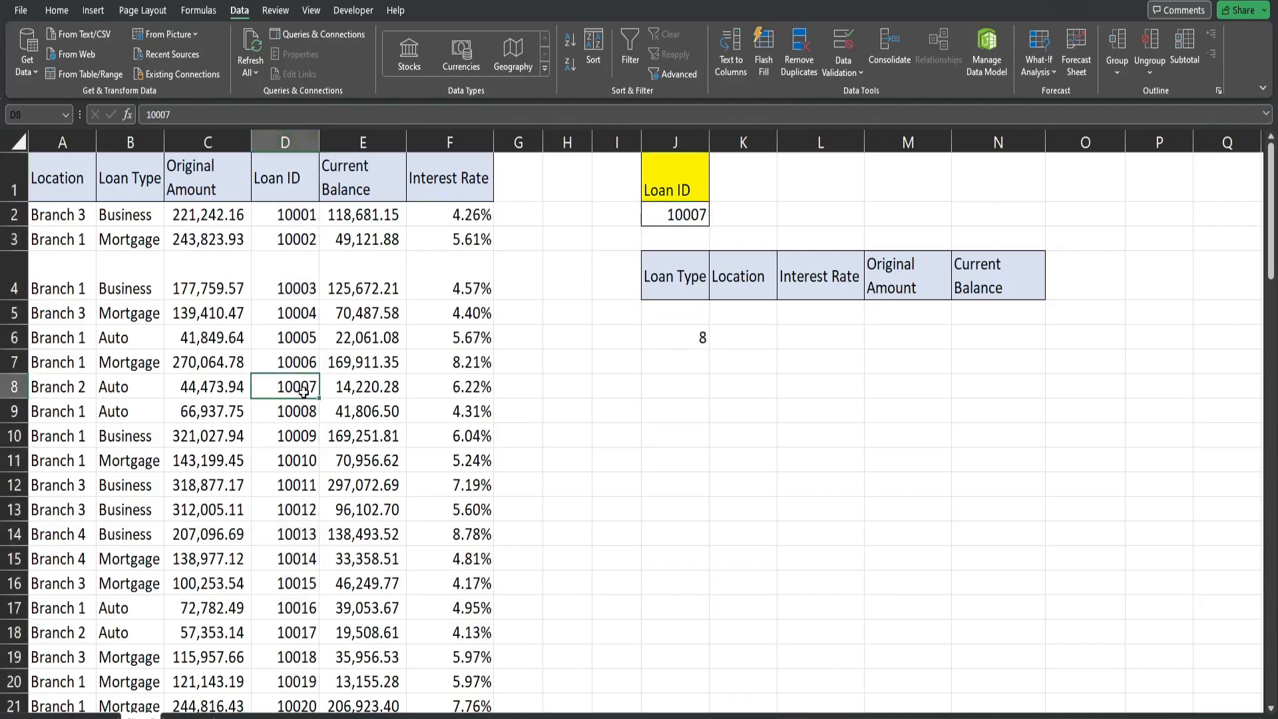
{"action": "left_click", "coordinate": [19, 389]}
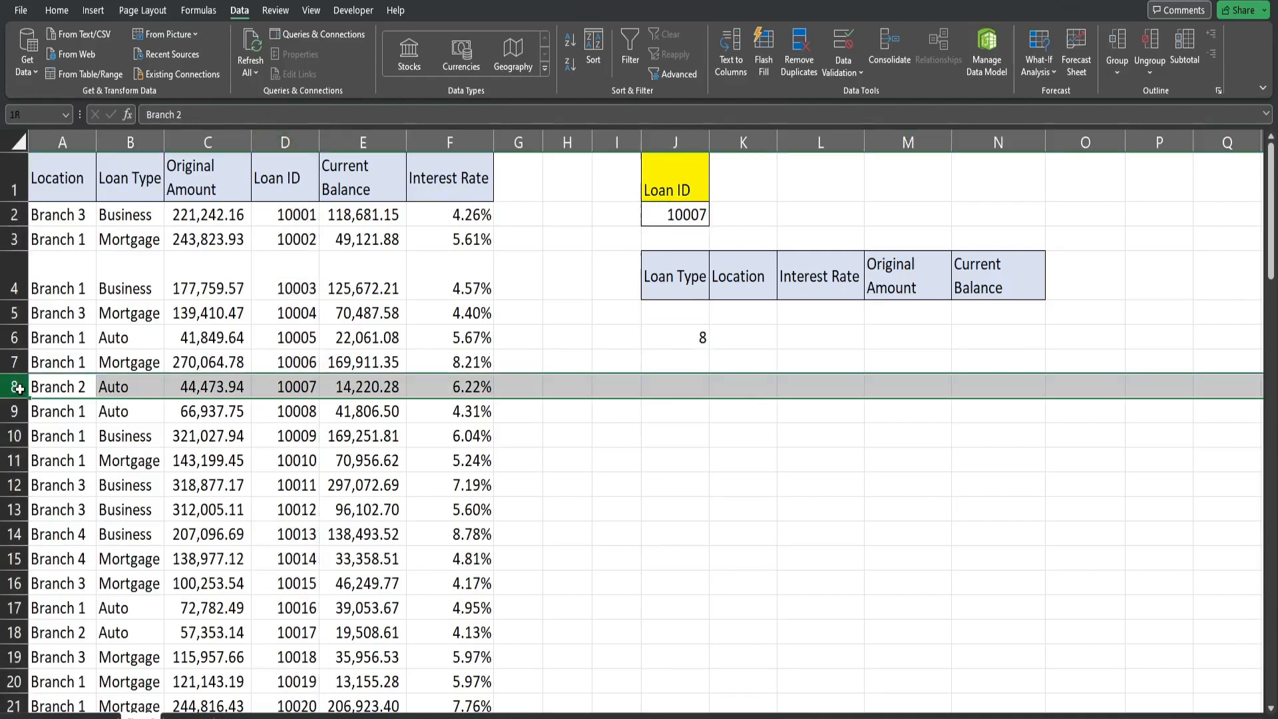
Step: Replace the formula in J6 with =MATCH(J4,A1:F1,0) to find the column position of the Loan Type header by exact match
{"action": "left_click", "coordinate": [676, 338]}
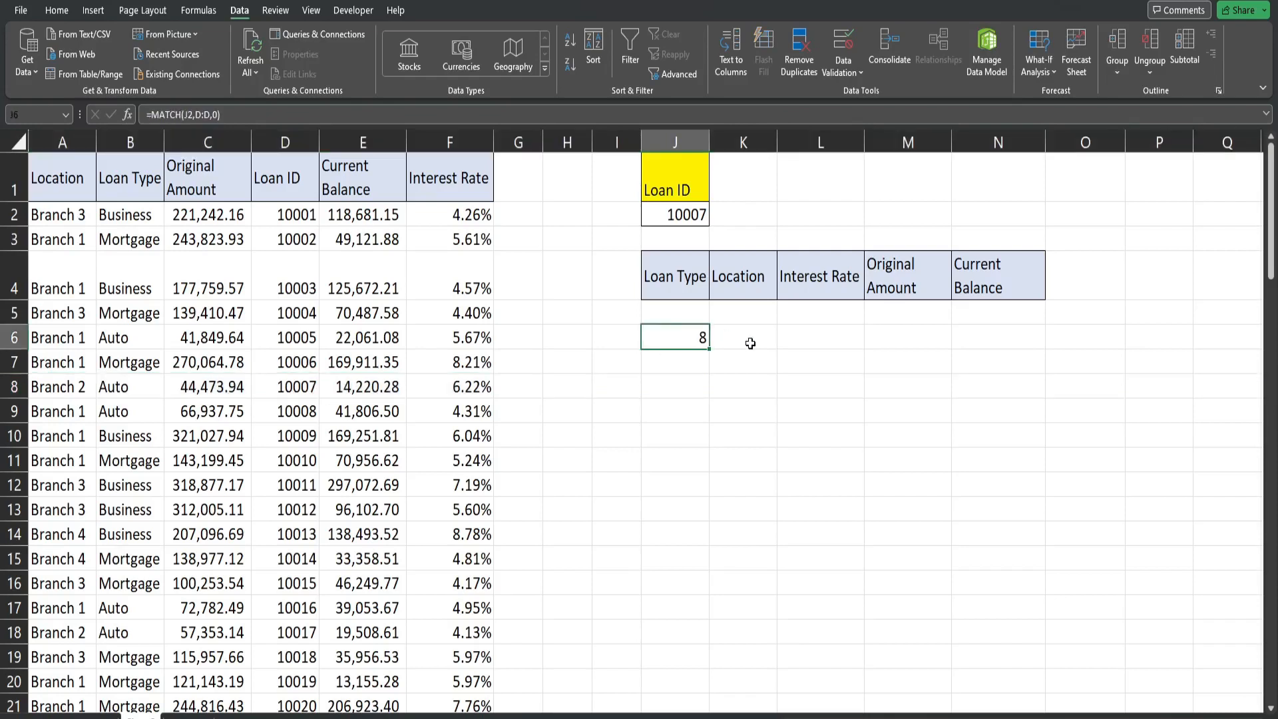
{"action": "key", "text": "F2"}
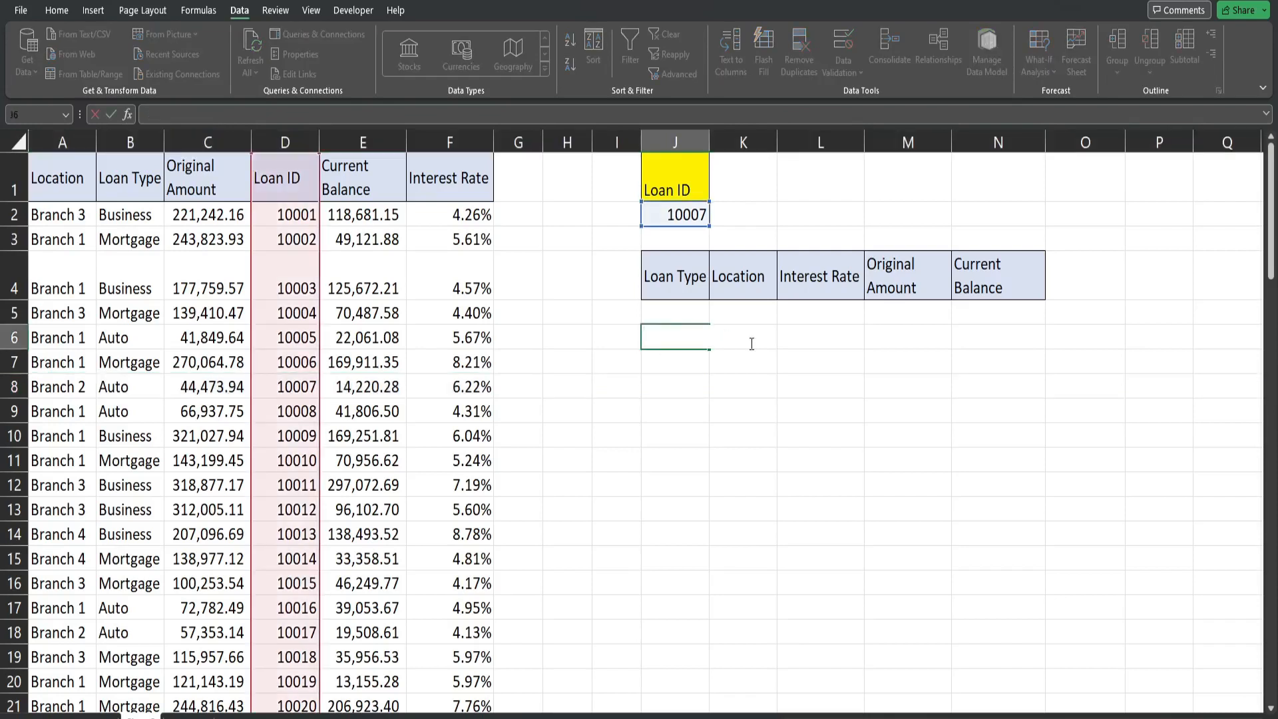
{"action": "type", "text": "Mat"}
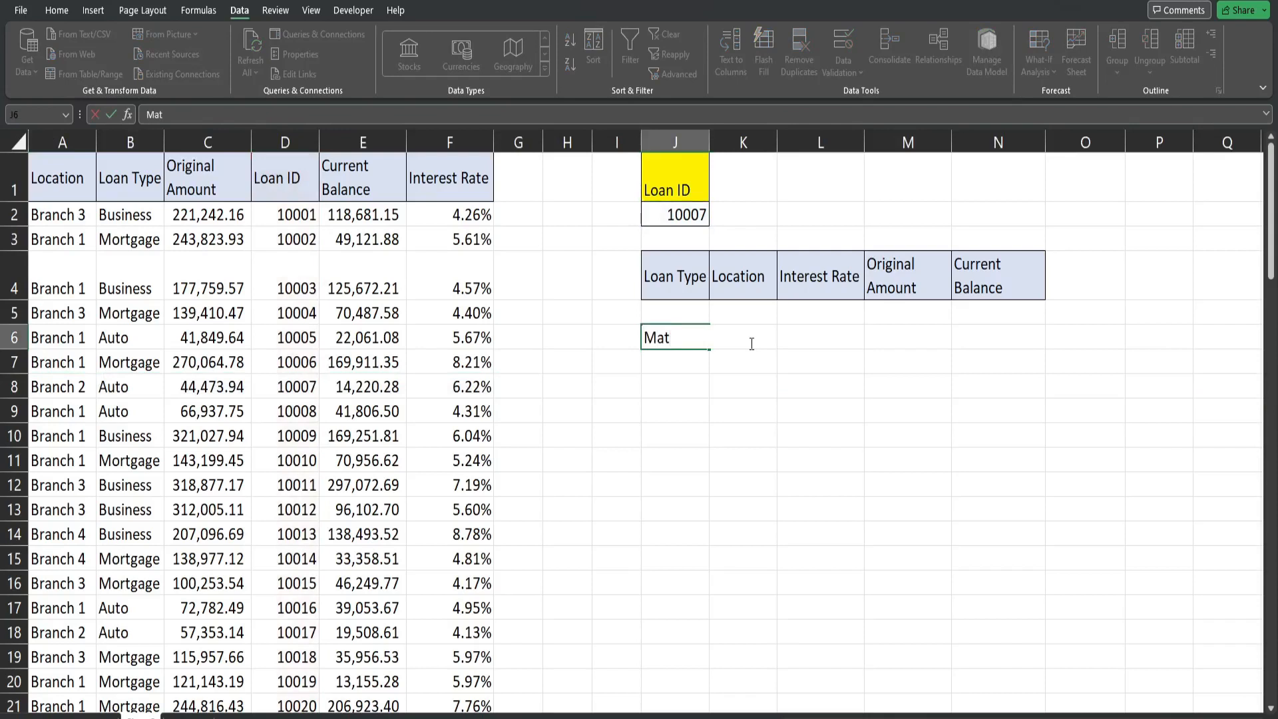
{"action": "key", "text": "BackSpace"}
{"action": "key", "text": "BackSpace"}
{"action": "key", "text": "BackSpace"}
{"action": "type", "text": "=Mat"}
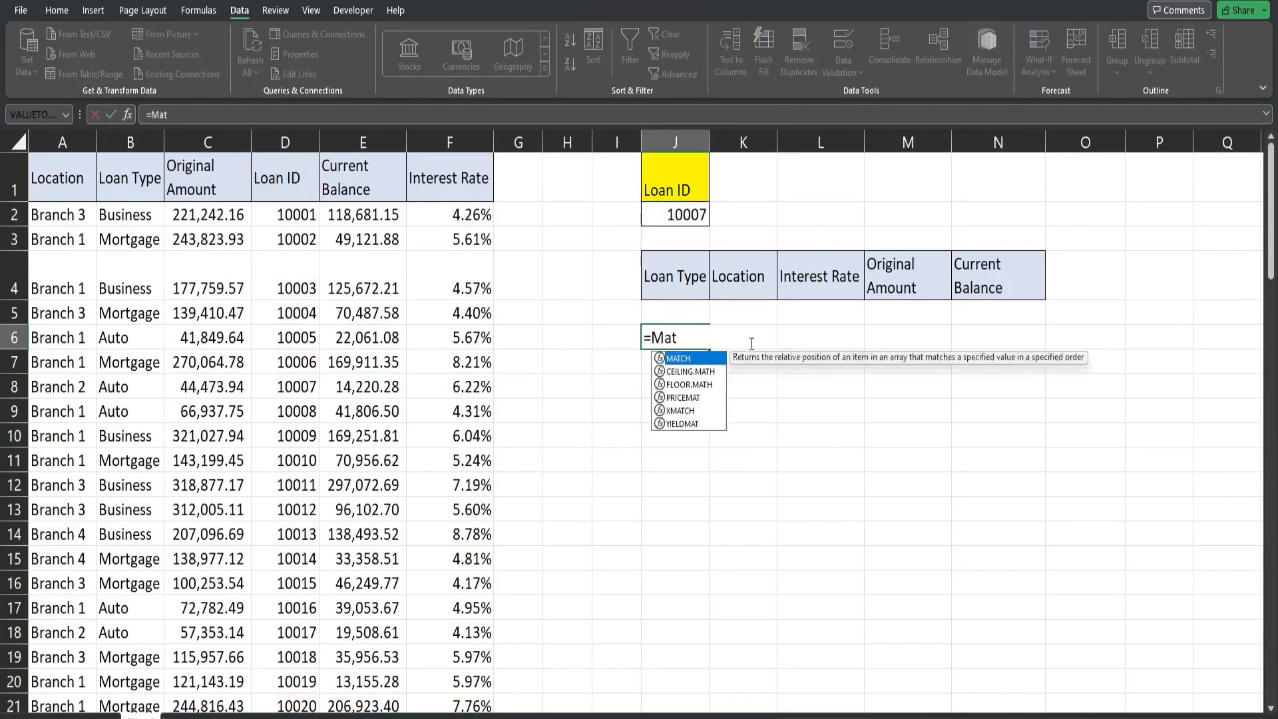
{"action": "key", "text": "Tab"}
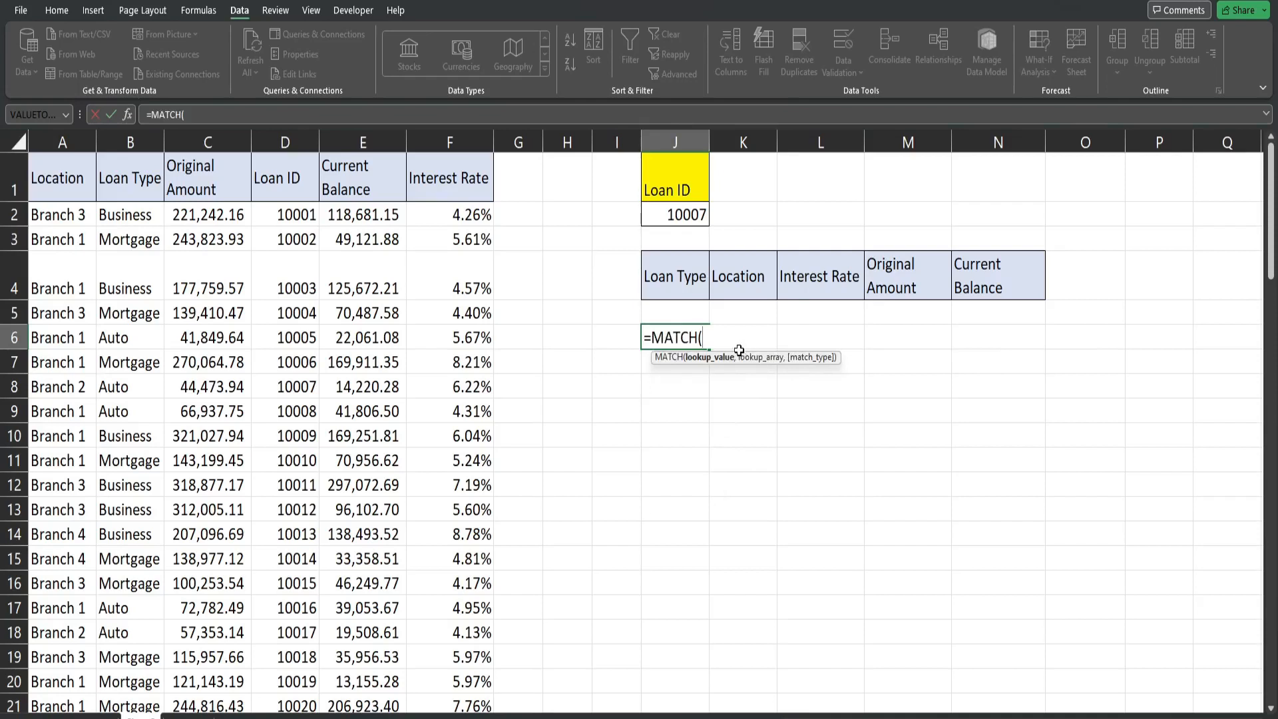
{"action": "left_click", "coordinate": [682, 275]}
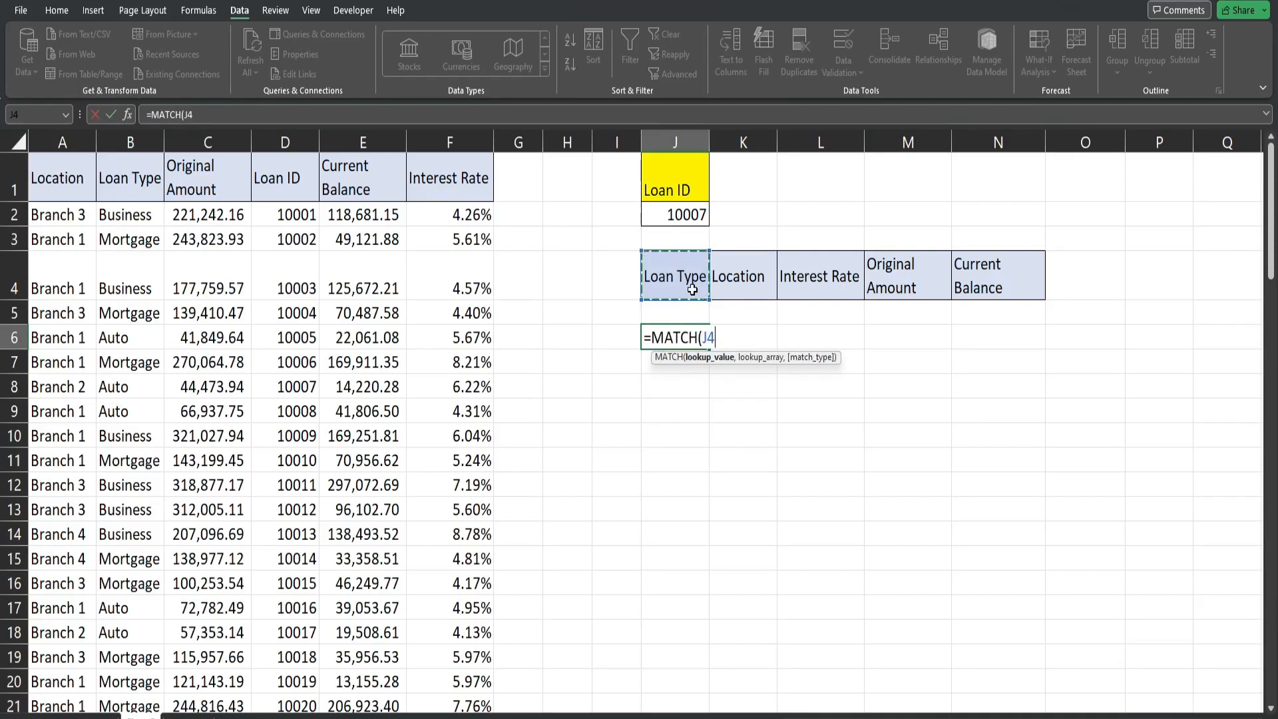
{"action": "type", "text": ","}
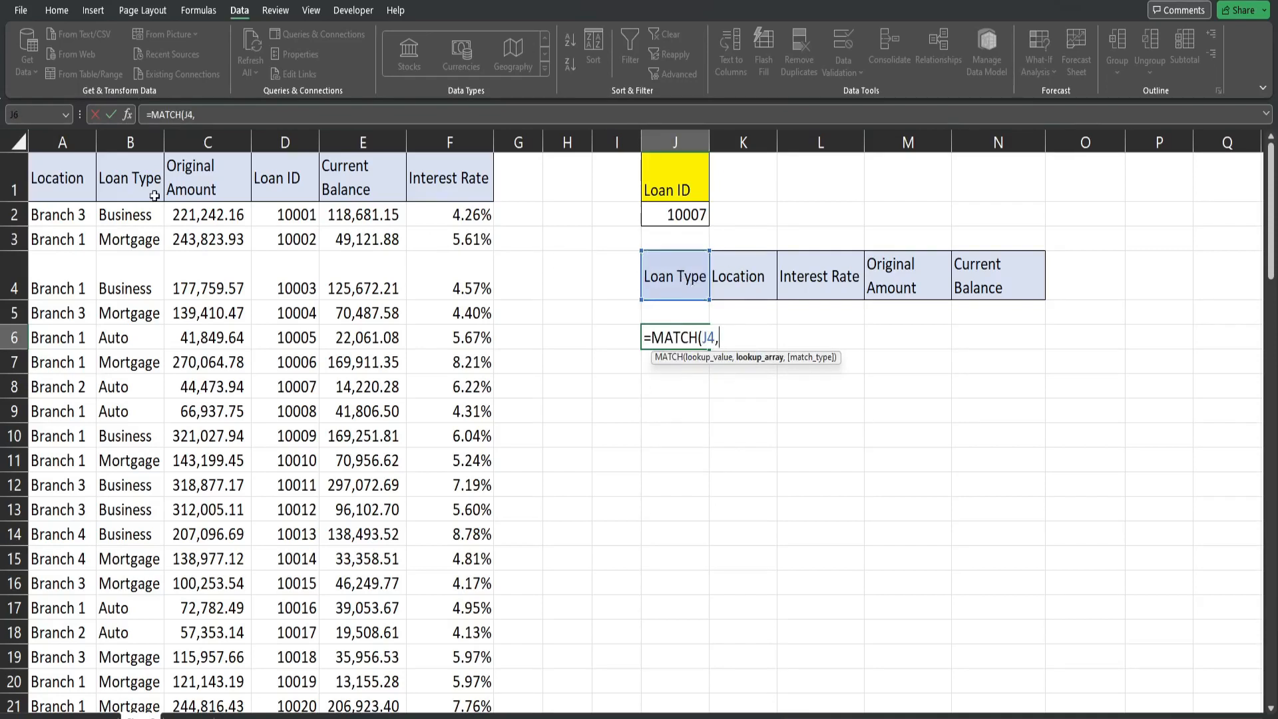
{"action": "left_click_drag", "start_coordinate": [76, 177], "coordinate": [478, 188]}
{"action": "type", "text": ",0"}
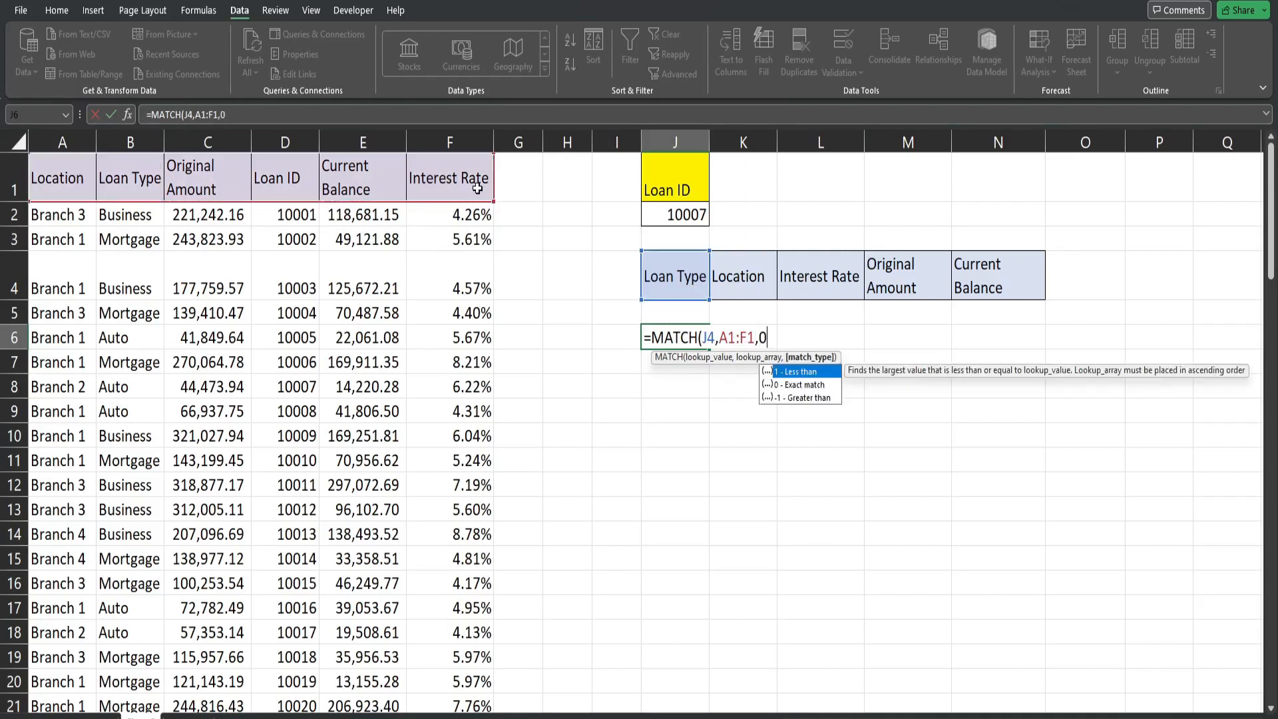
{"action": "type", "text": ")"}
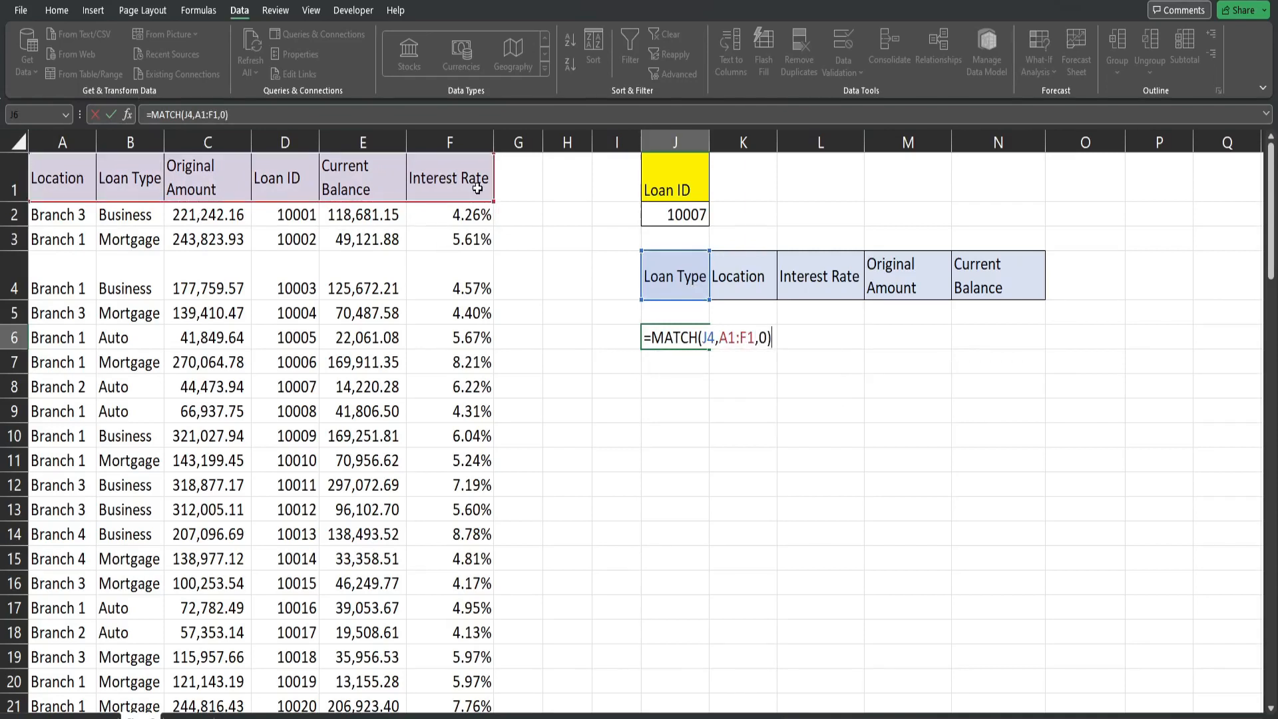
{"action": "key", "text": "Return"}
{"action": "key", "text": "Up"}
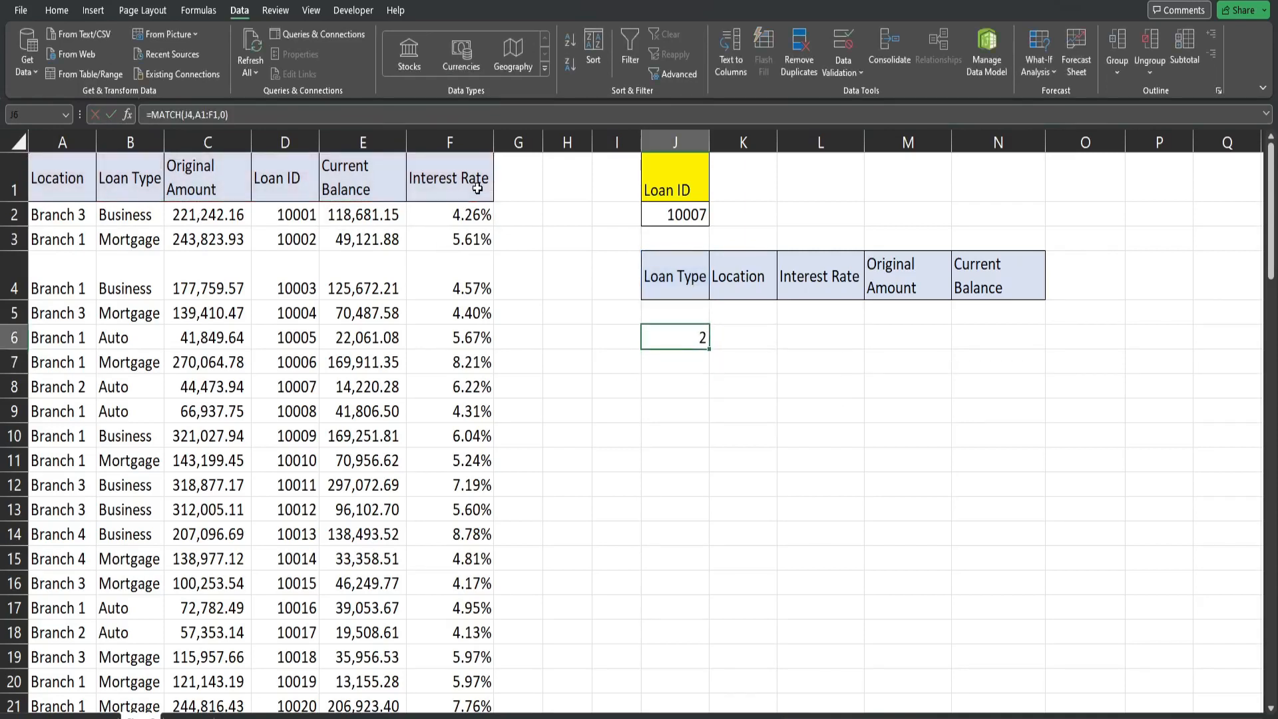
Step: Check the MATCH result in J6 against the Loan Type header's position within the header row A1:F1
{"action": "left_click", "coordinate": [114, 176]}
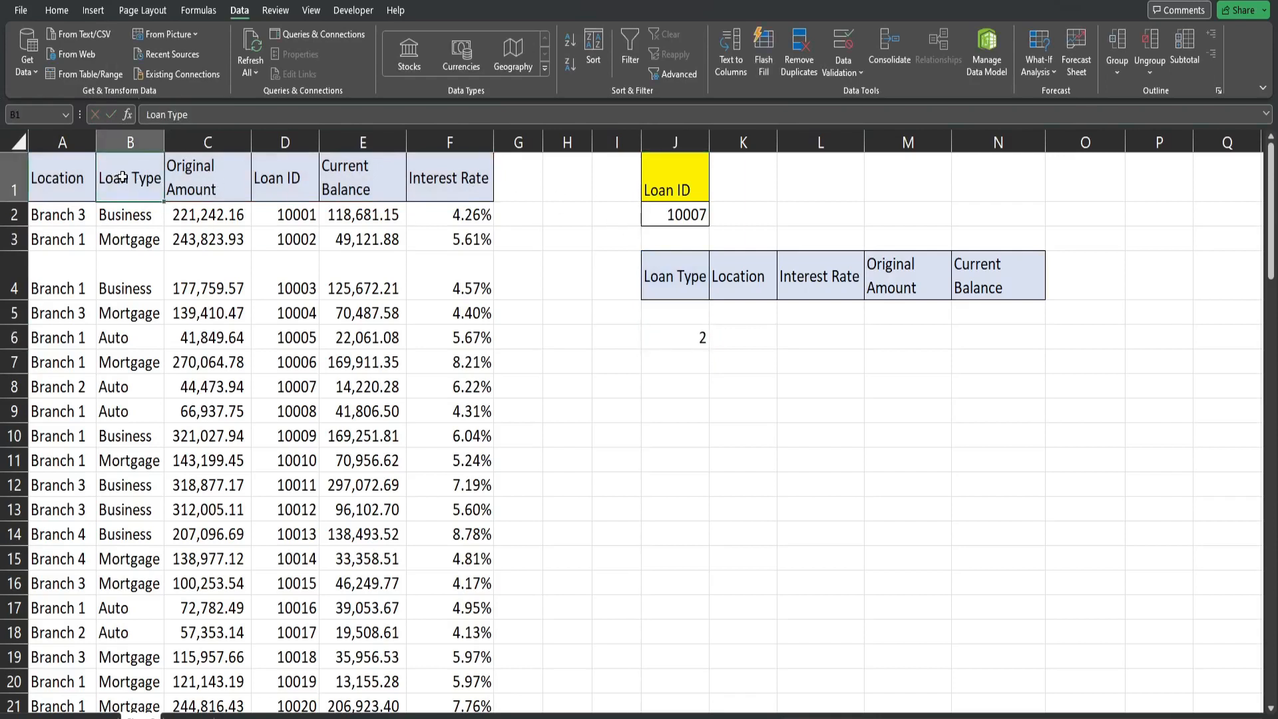
{"action": "left_click_drag", "start_coordinate": [56, 175], "coordinate": [414, 174]}
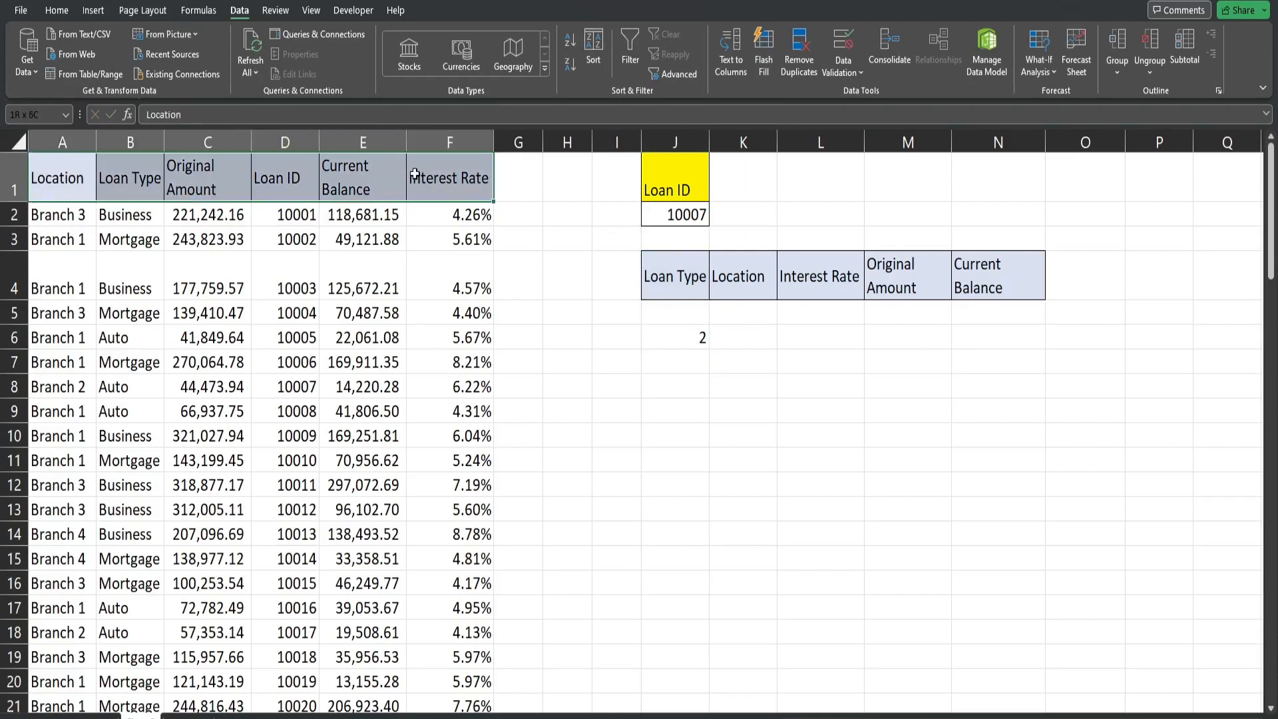
Step: Clear the practice formula from J6 and begin an INDEX formula in J5 with the absolute array $A:$F
{"action": "left_click", "coordinate": [697, 341]}
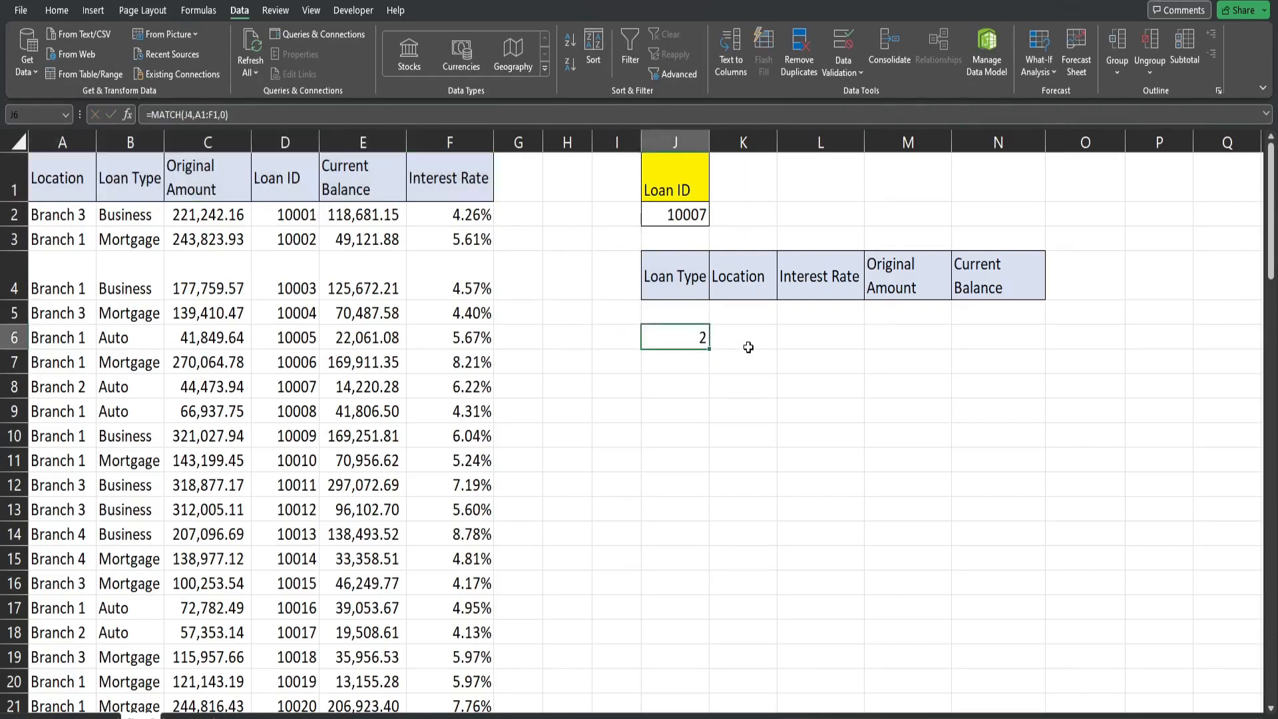
{"action": "key", "text": "Delete"}
{"action": "left_click", "coordinate": [697, 317]}
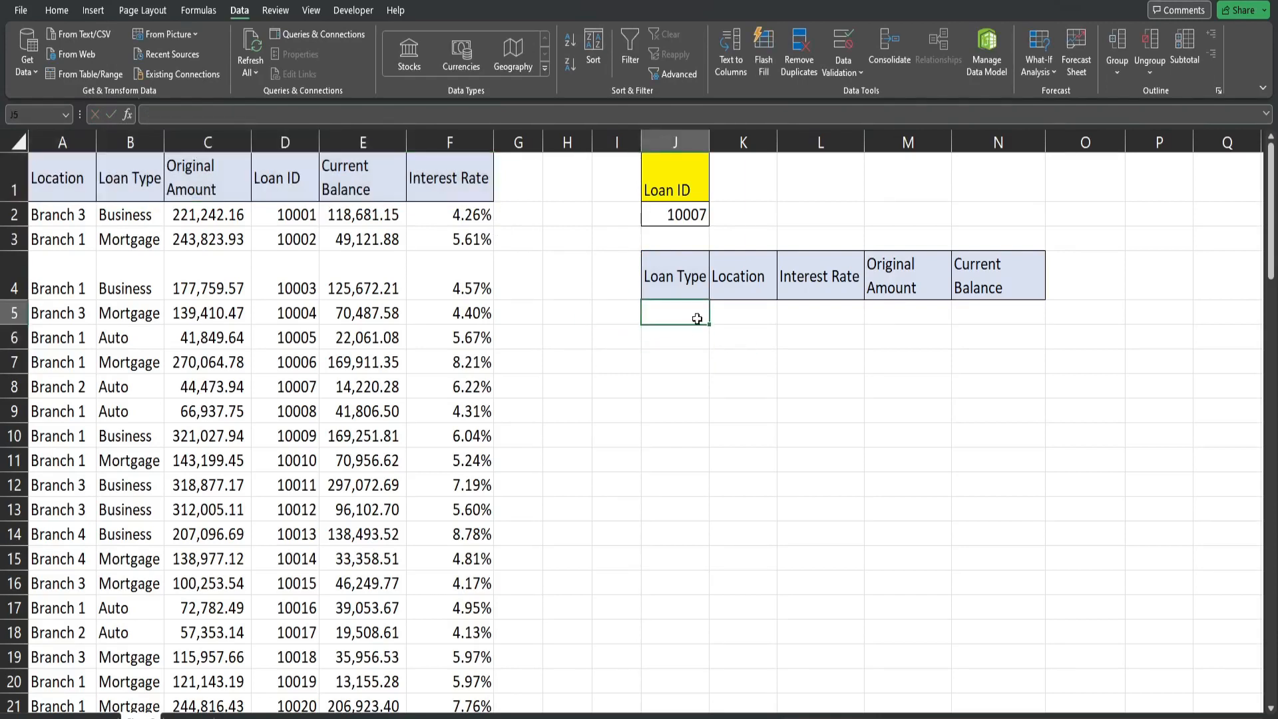
{"action": "type", "text": "=Ind"}
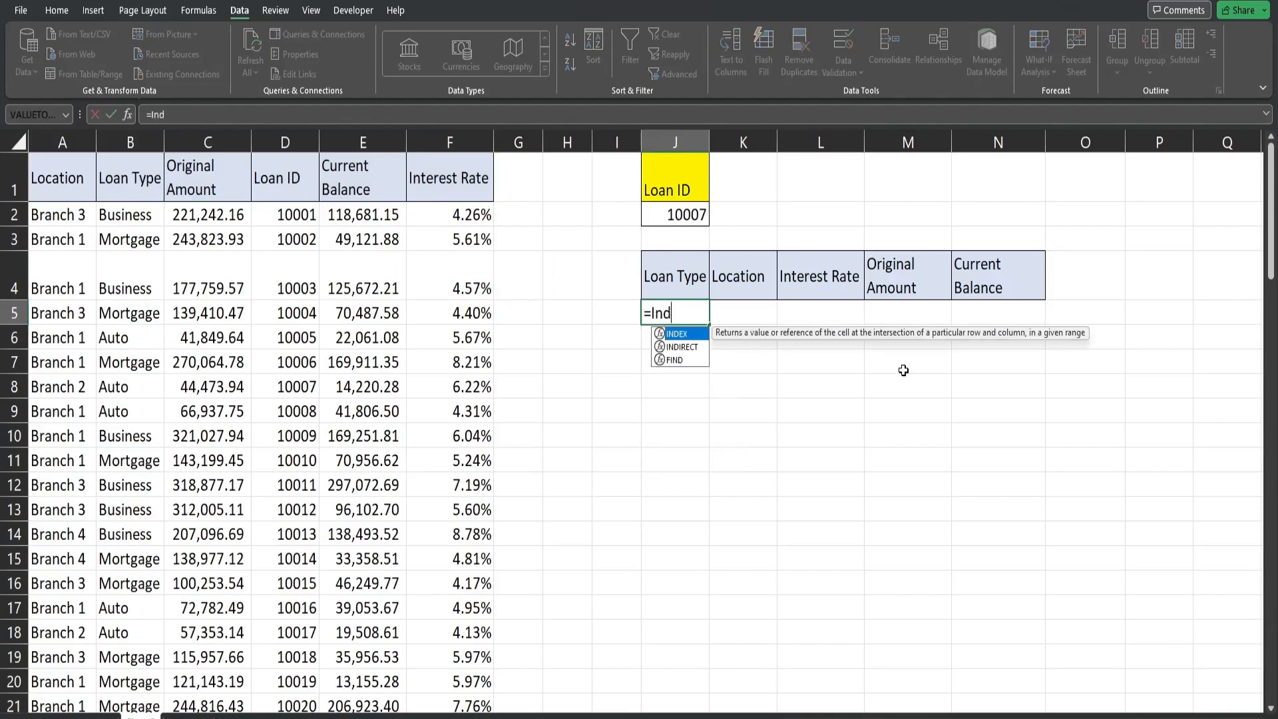
{"action": "key", "text": "Tab"}
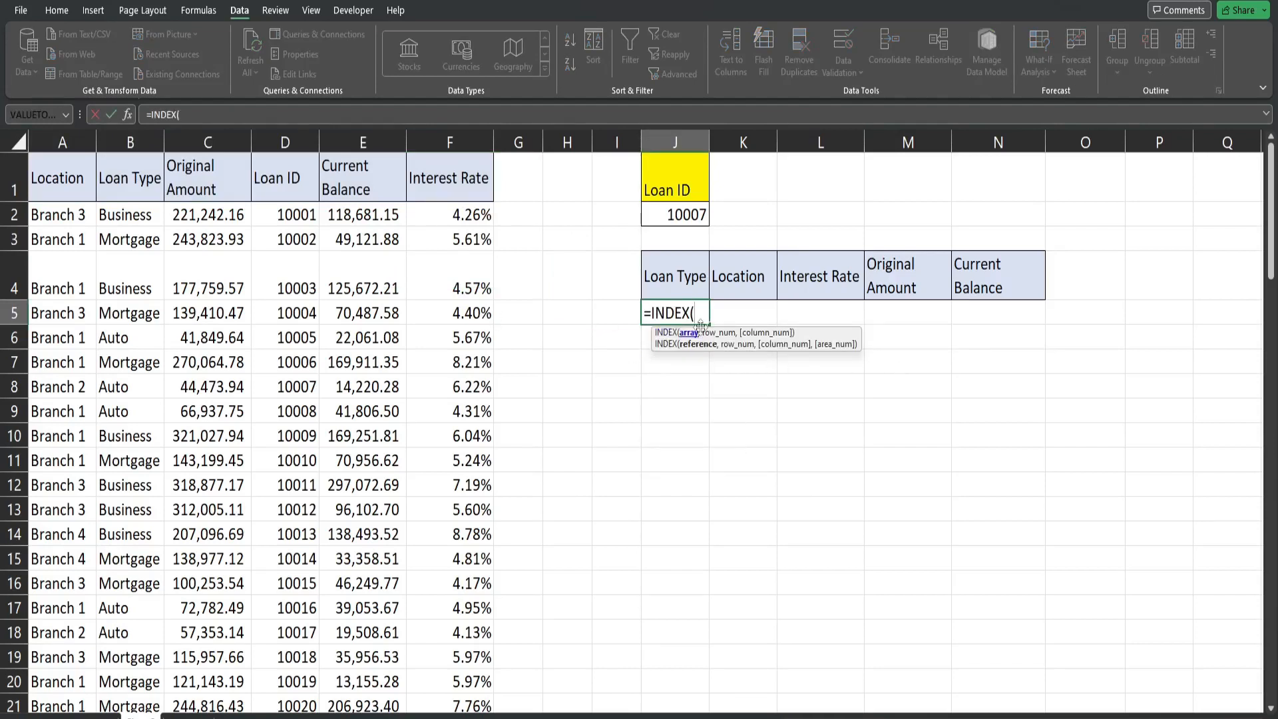
{"action": "left_click_drag", "start_coordinate": [66, 131], "coordinate": [466, 138]}
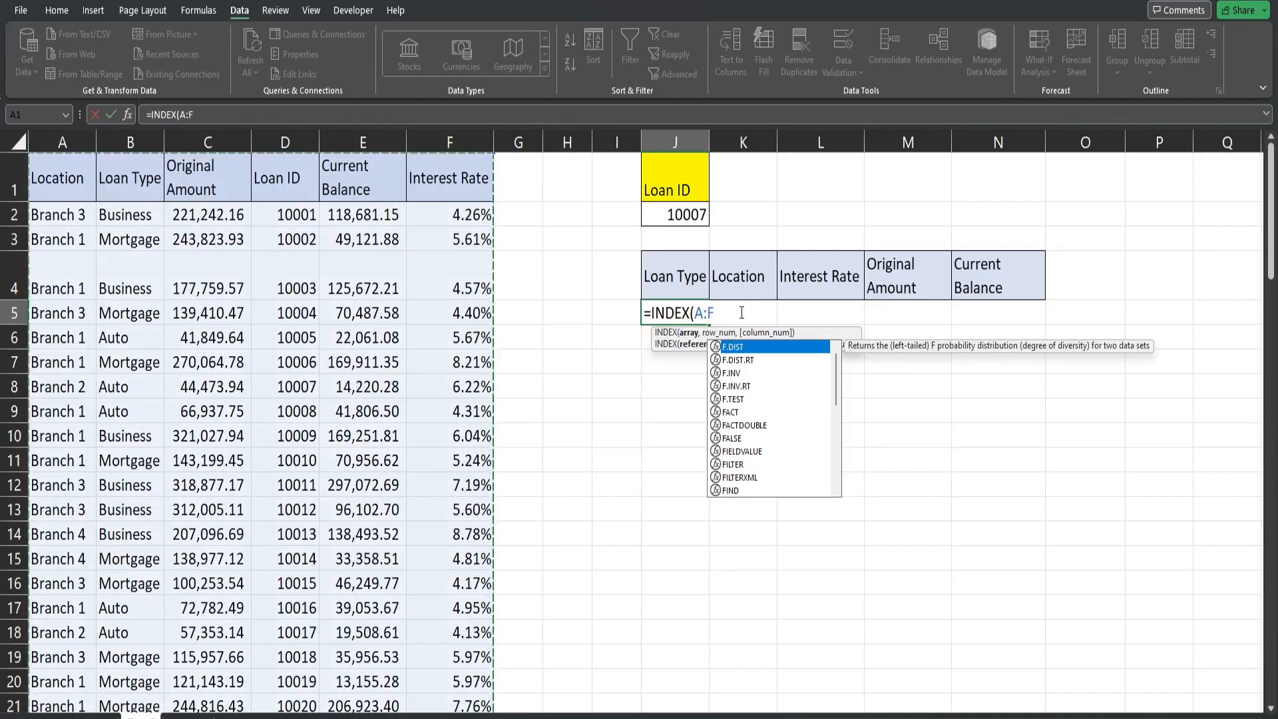
{"action": "key", "text": "F4"}
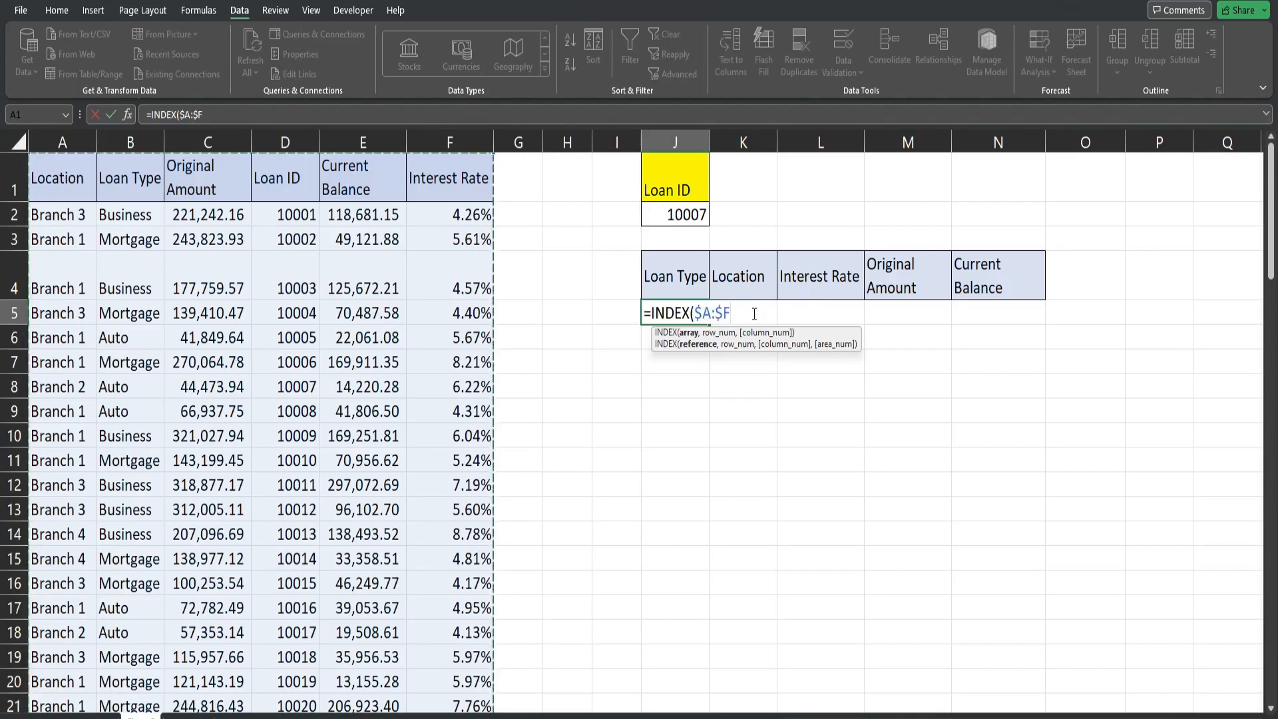
{"action": "type", "text": ","}
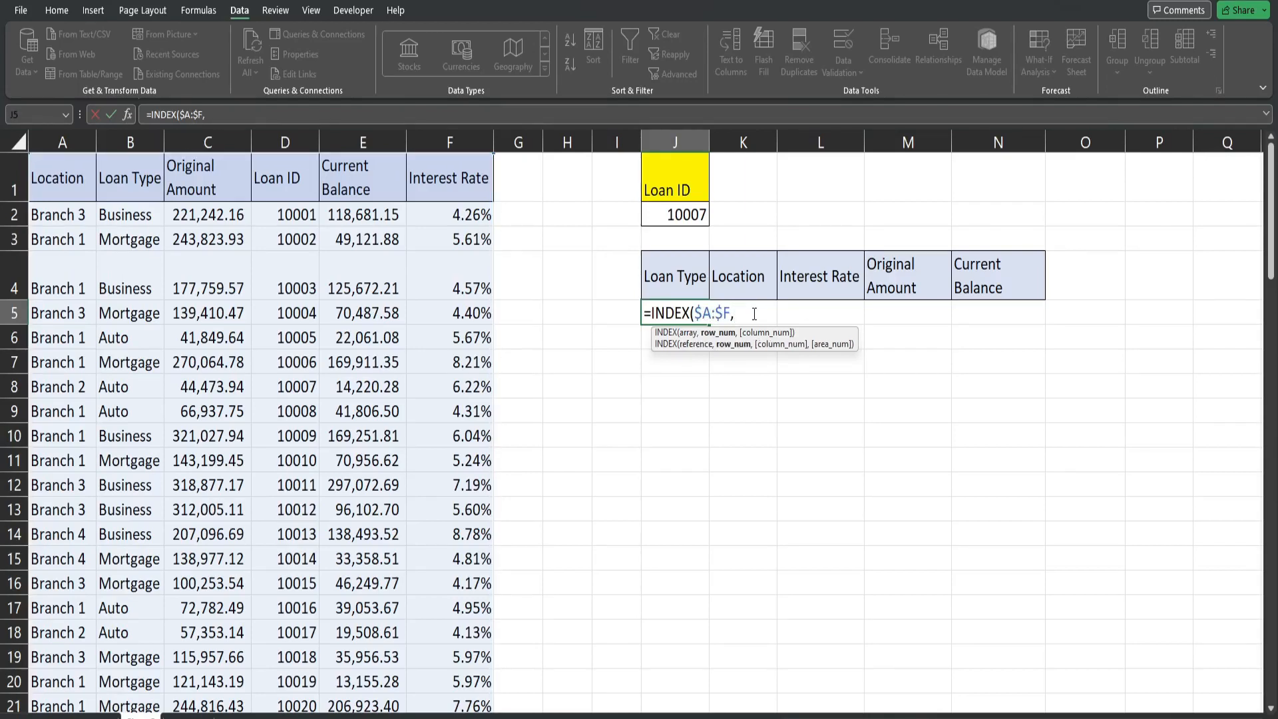
Step: Add MATCH($J$2,$D:$D,0) as the row argument of the INDEX formula in J5 to locate the loan ID
{"action": "type", "text": "Mat"}
{"action": "key", "text": "Tab"}
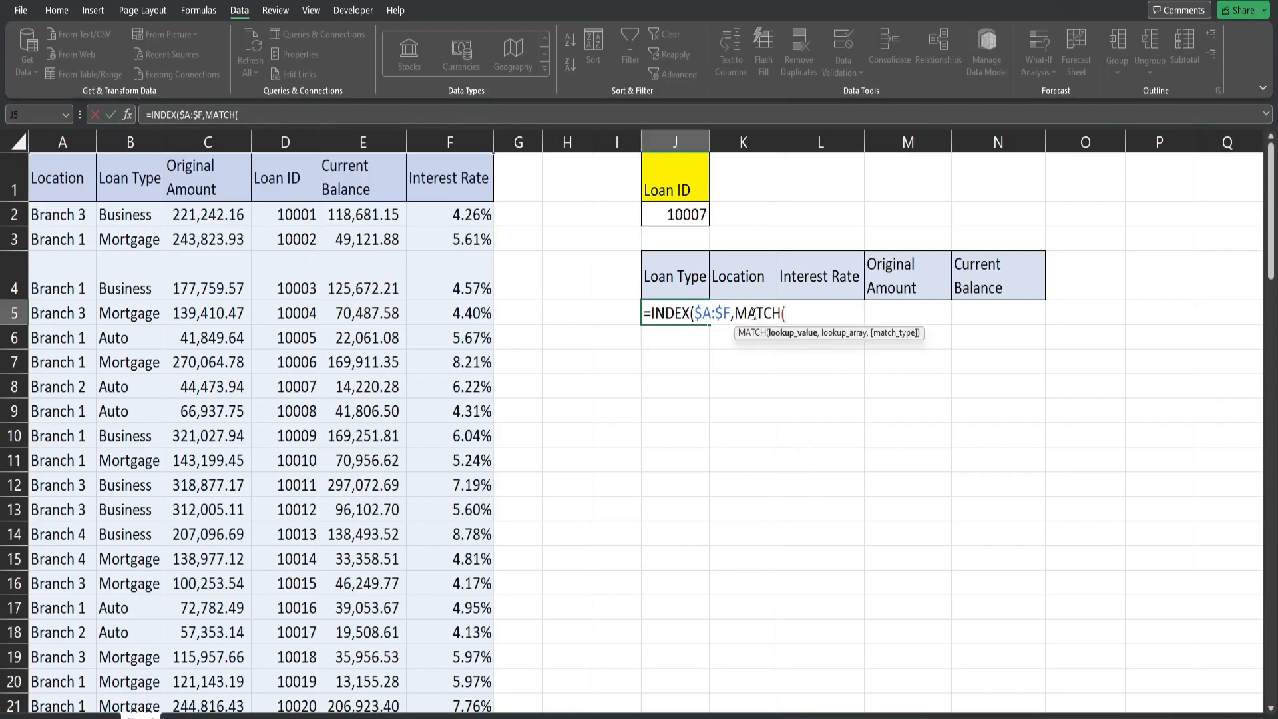
{"action": "left_click", "coordinate": [688, 216]}
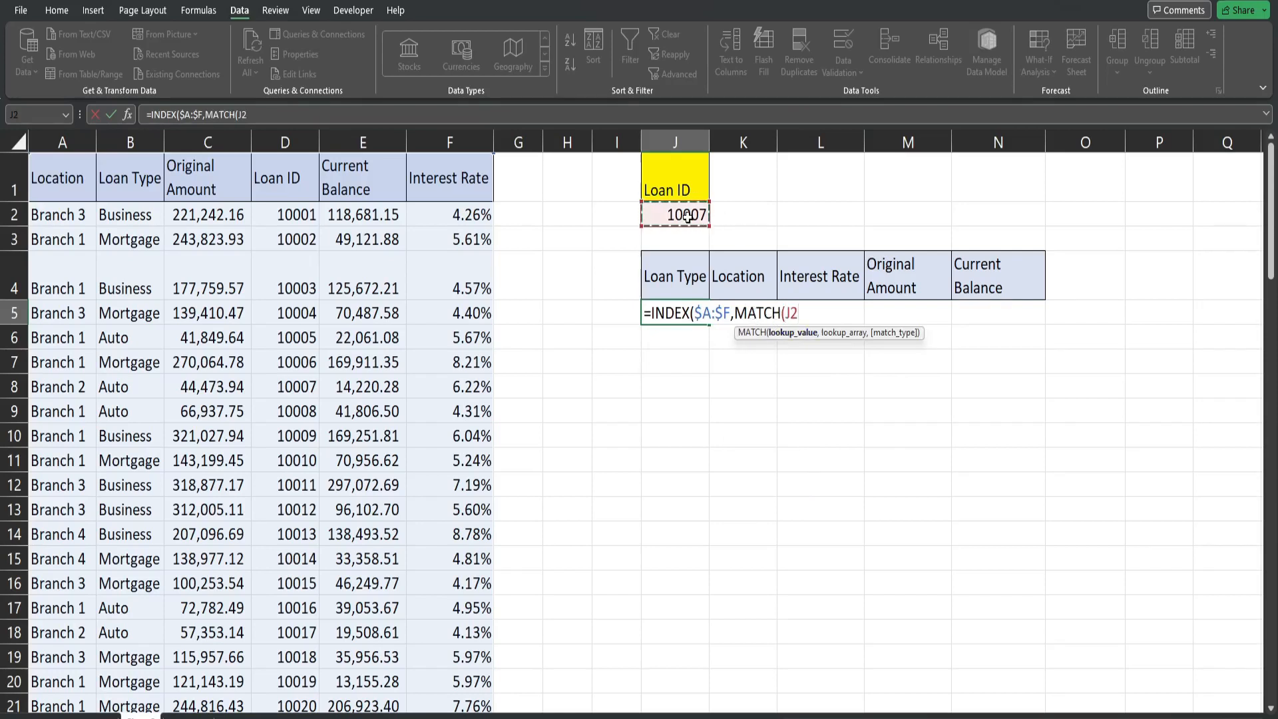
{"action": "key", "text": "F4"}
{"action": "type", "text": ","}
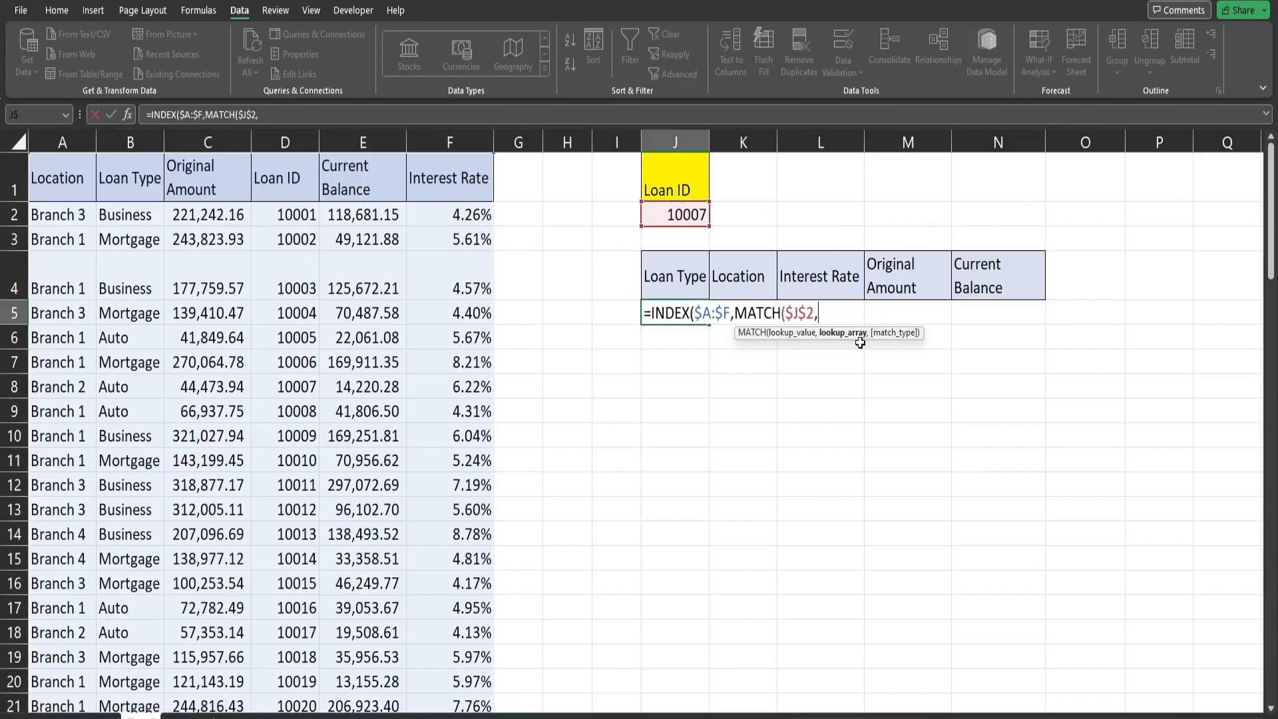
{"action": "left_click", "coordinate": [295, 142]}
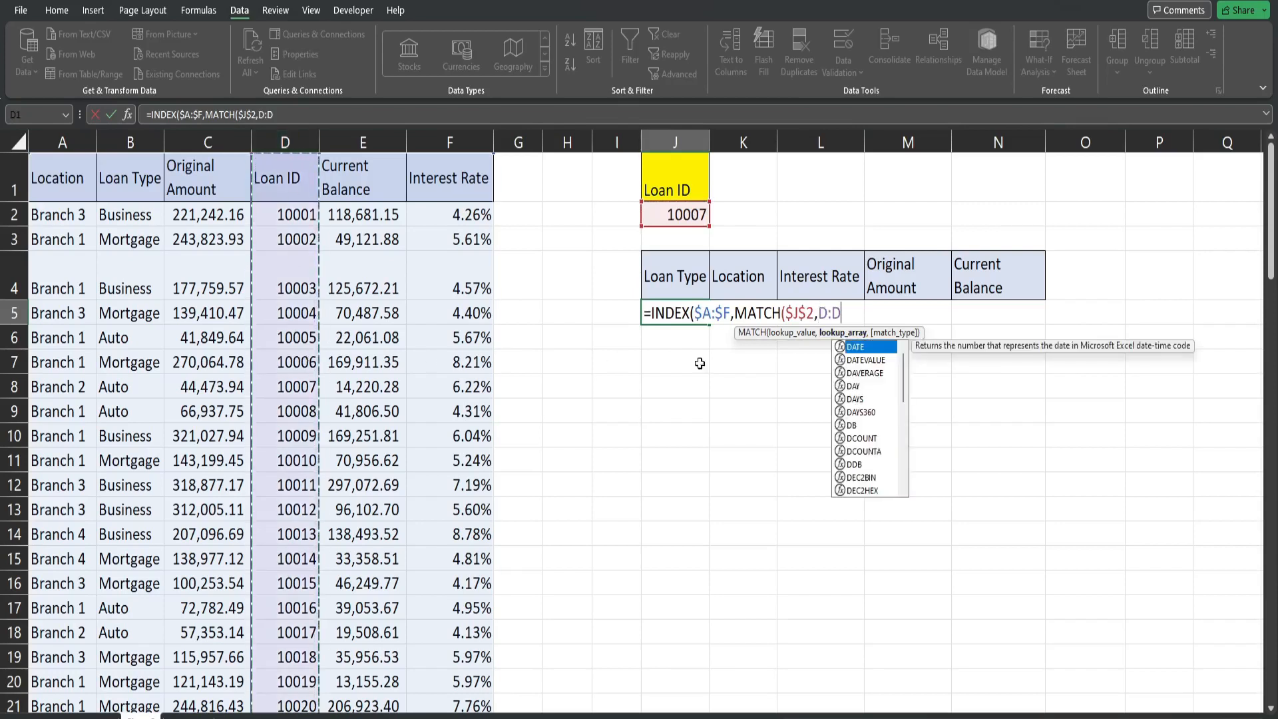
{"action": "key", "text": "F4"}
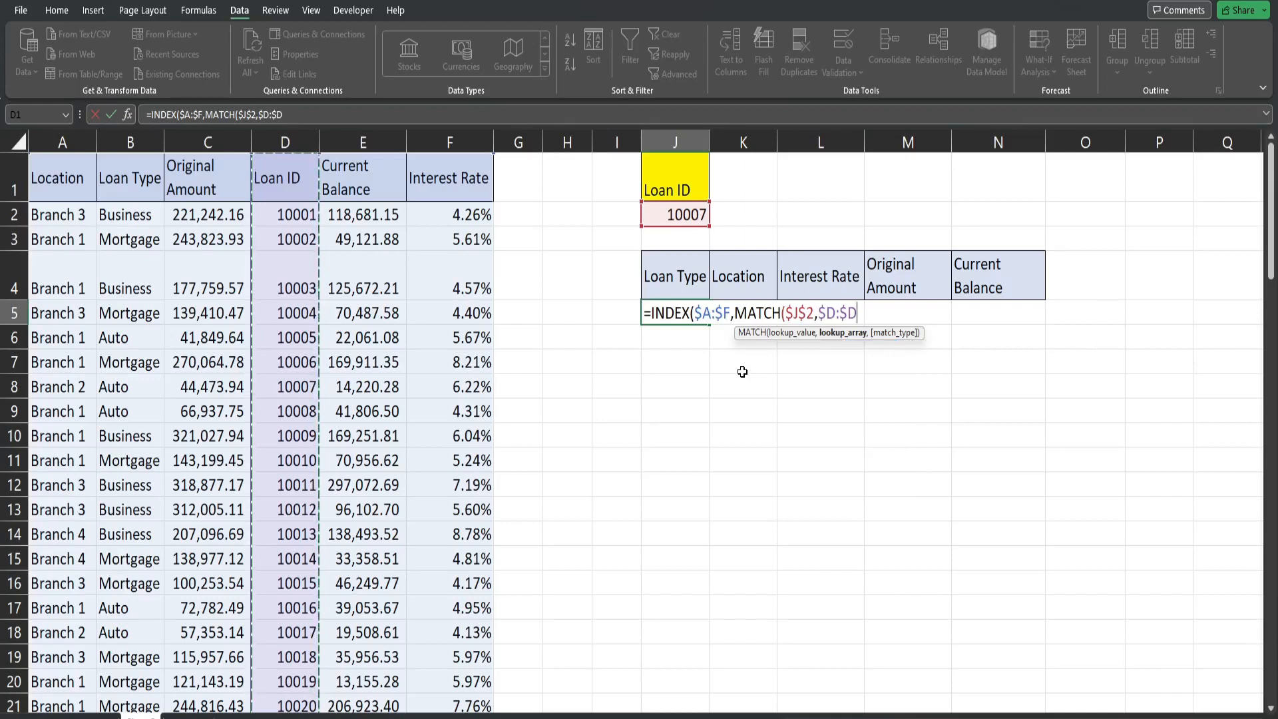
{"action": "type", "text": ",0"}
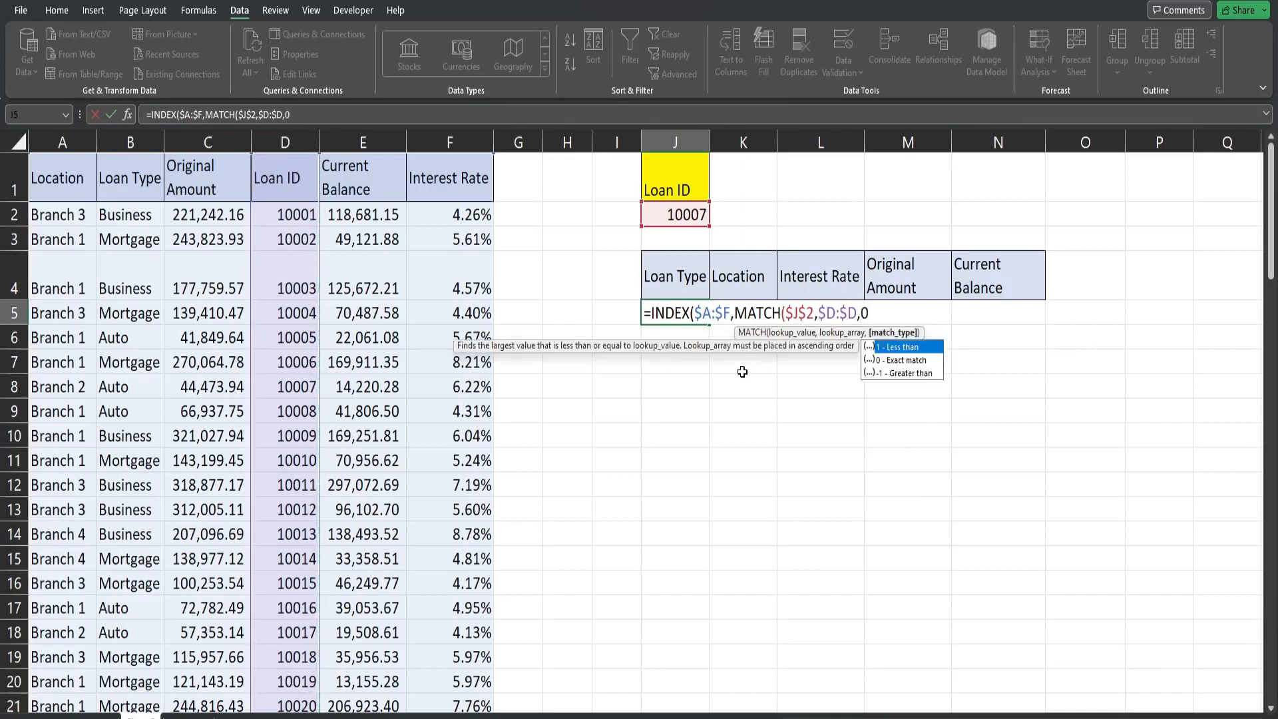
{"action": "type", "text": "),"}
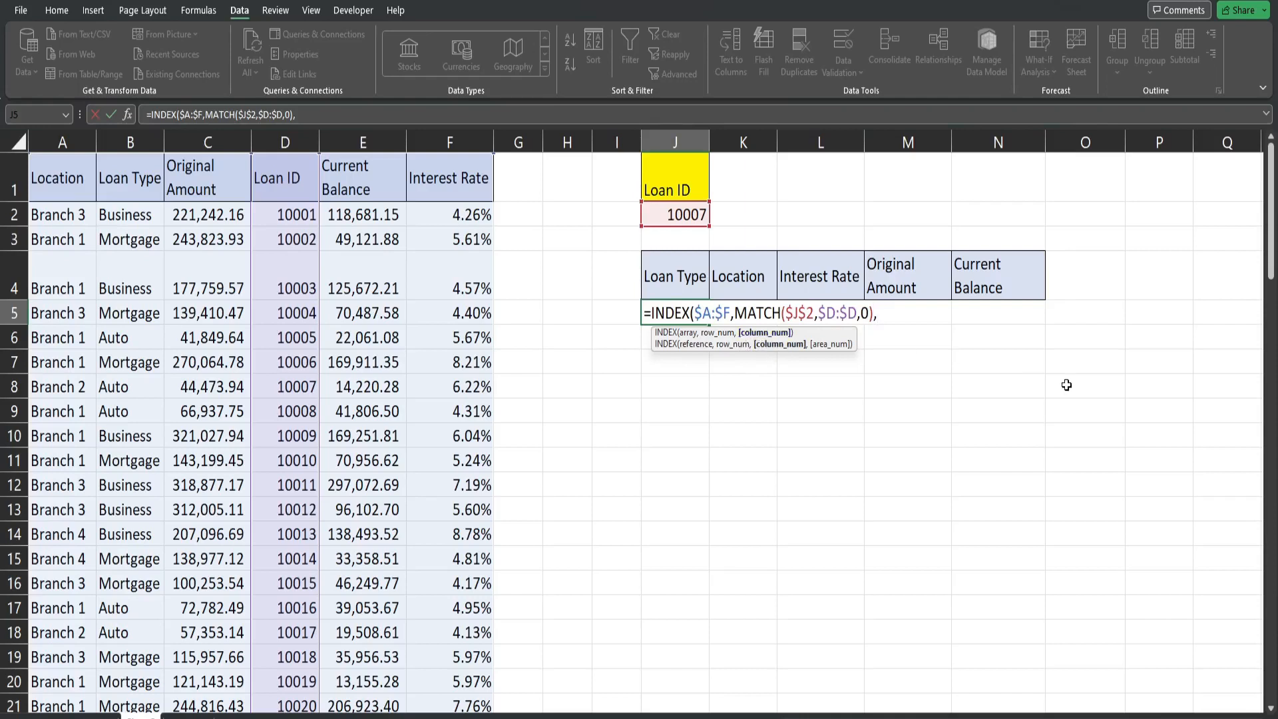
Step: Add MATCH(J4,$A$1:$F$1,0) as the column argument of the INDEX formula in J5 and enter the completed formula
{"action": "type", "text": "Match("}
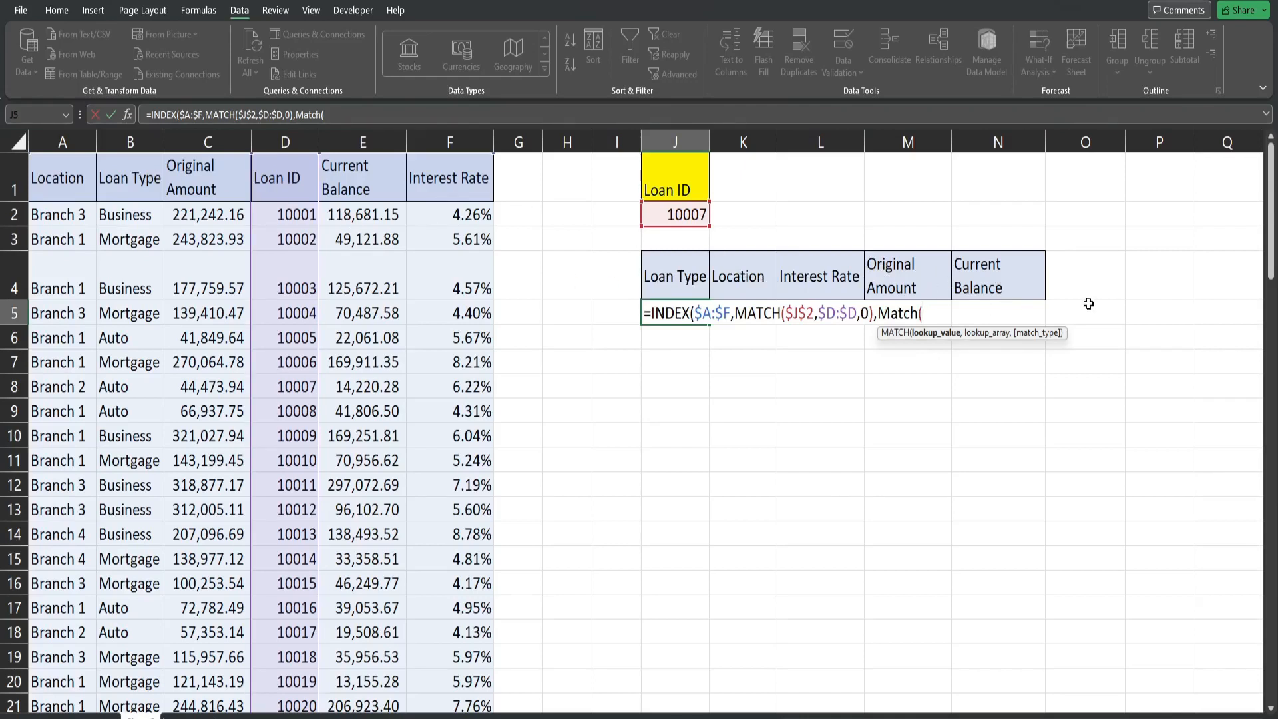
{"action": "left_click", "coordinate": [688, 277]}
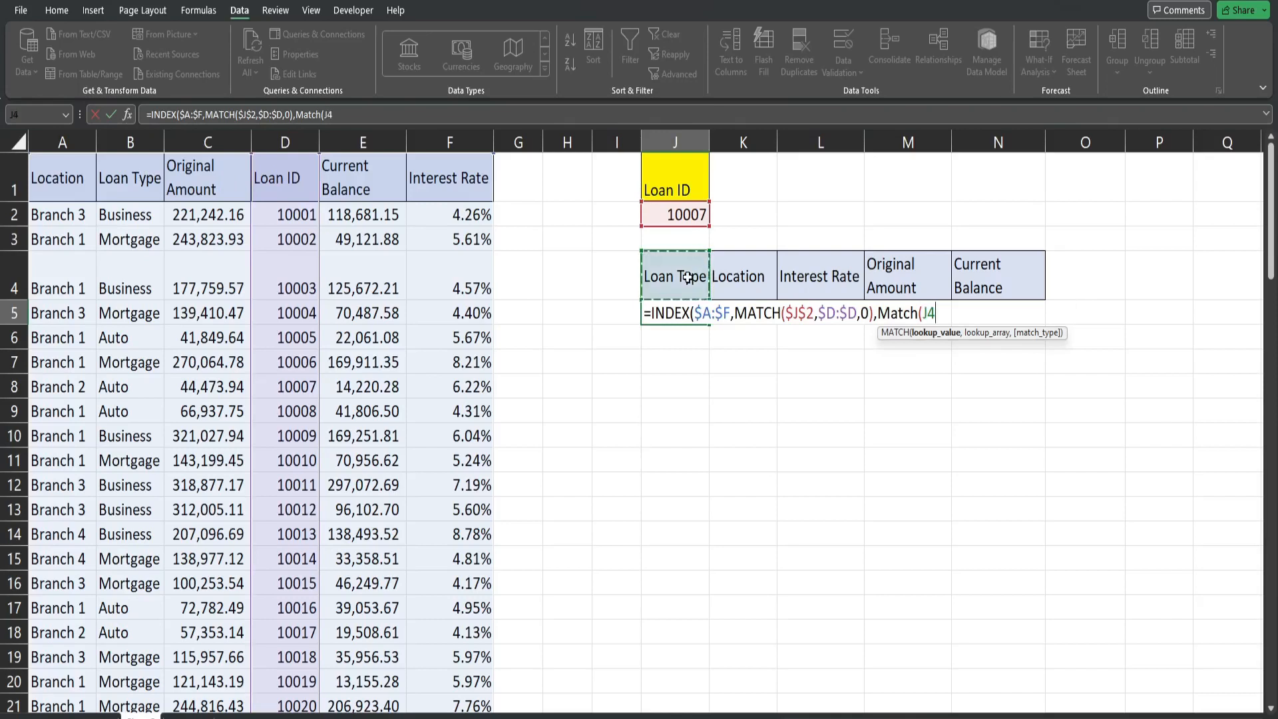
{"action": "type", "text": ","}
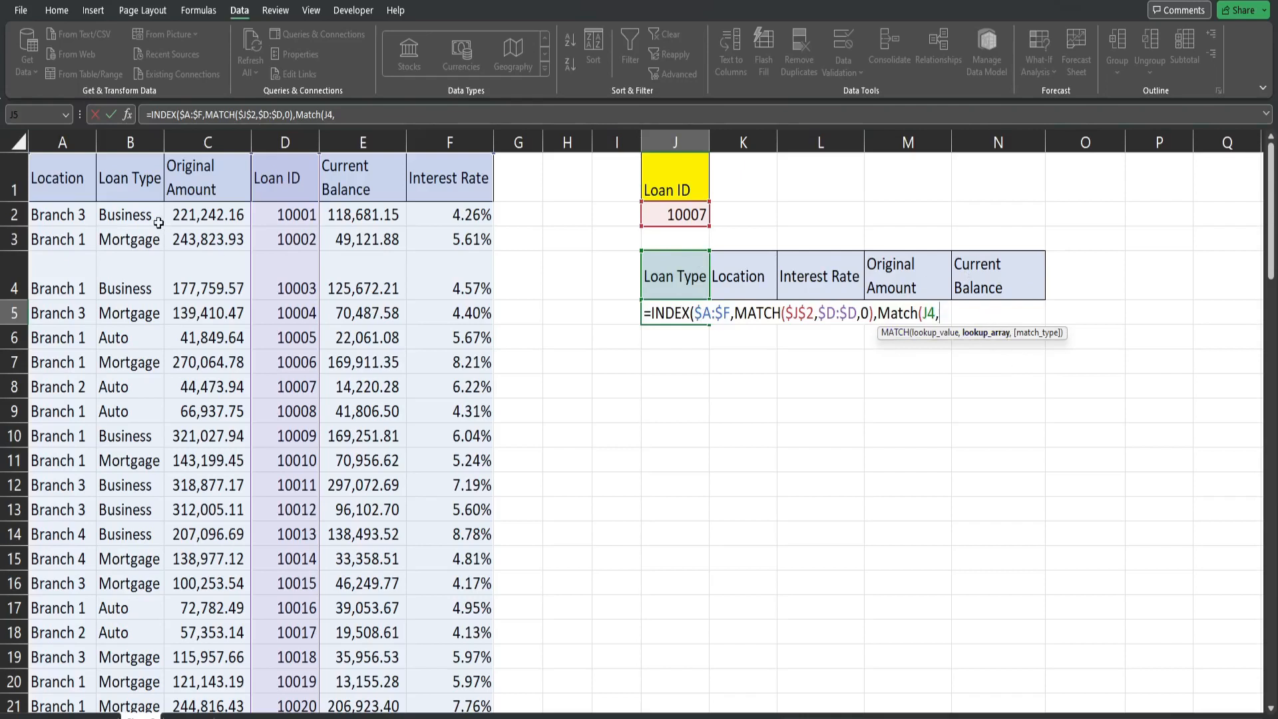
{"action": "left_click_drag", "start_coordinate": [72, 181], "coordinate": [472, 189]}
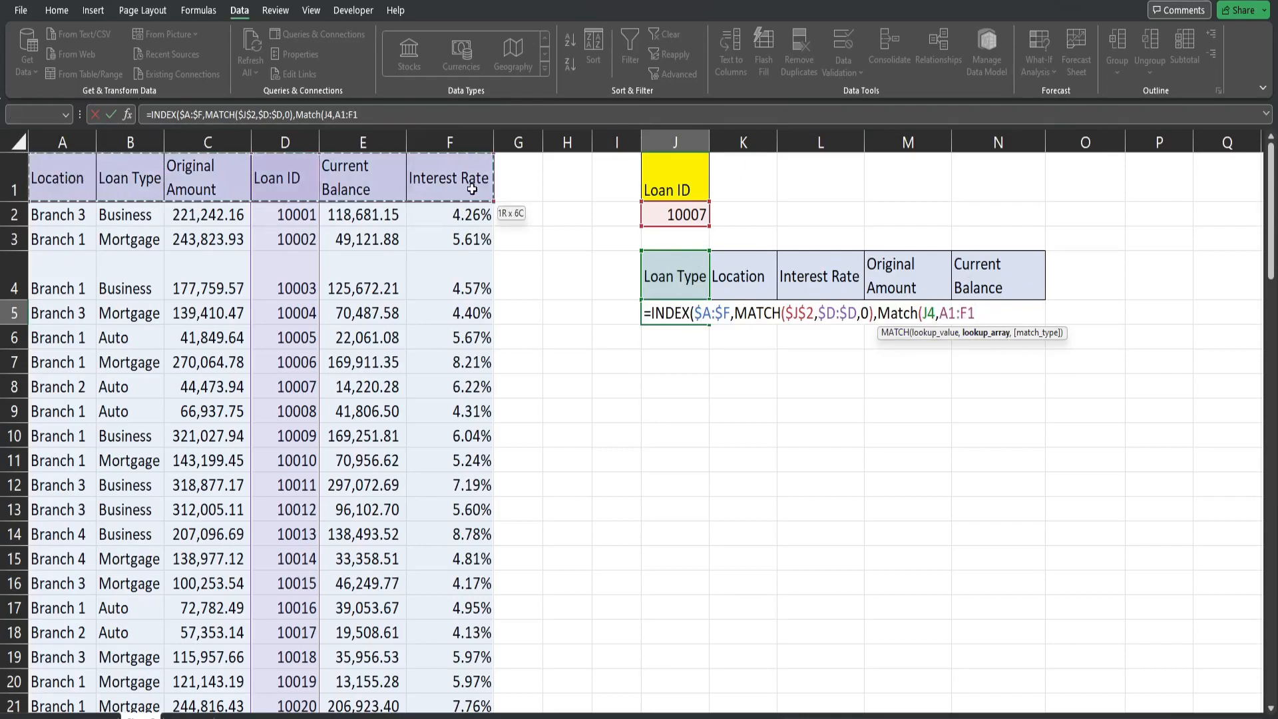
{"action": "key", "text": "F4"}
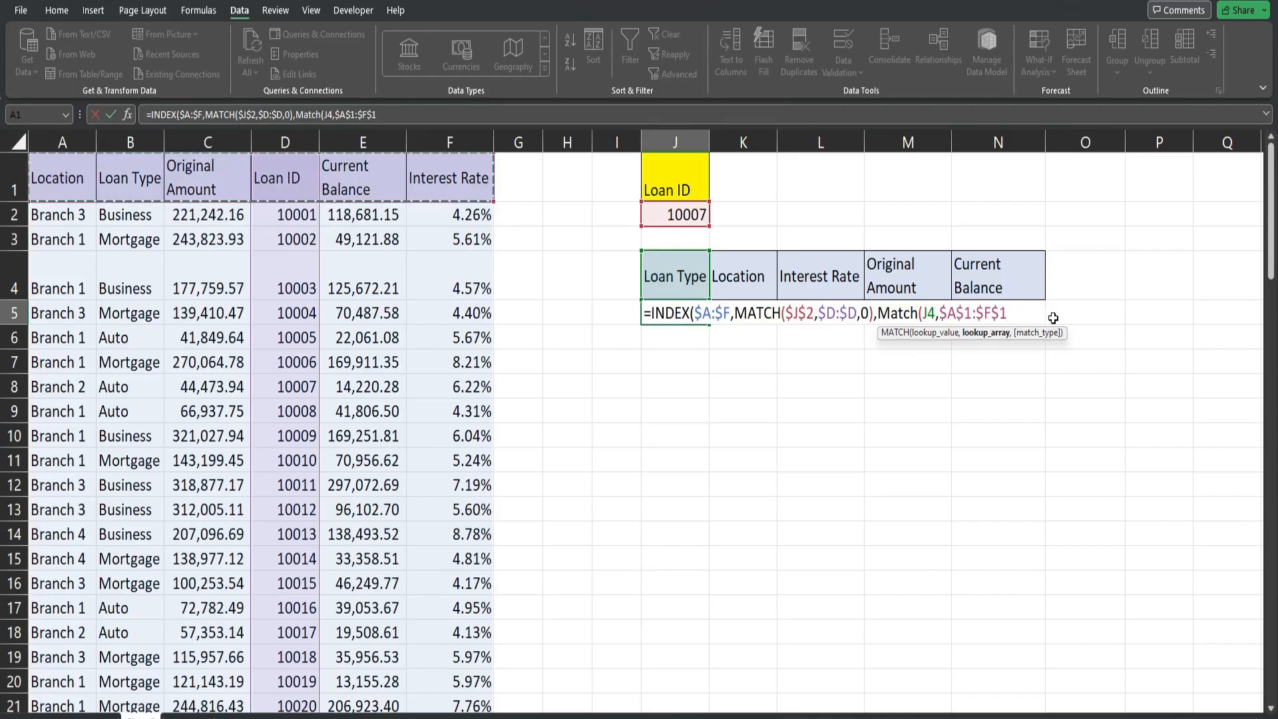
{"action": "type", "text": ","}
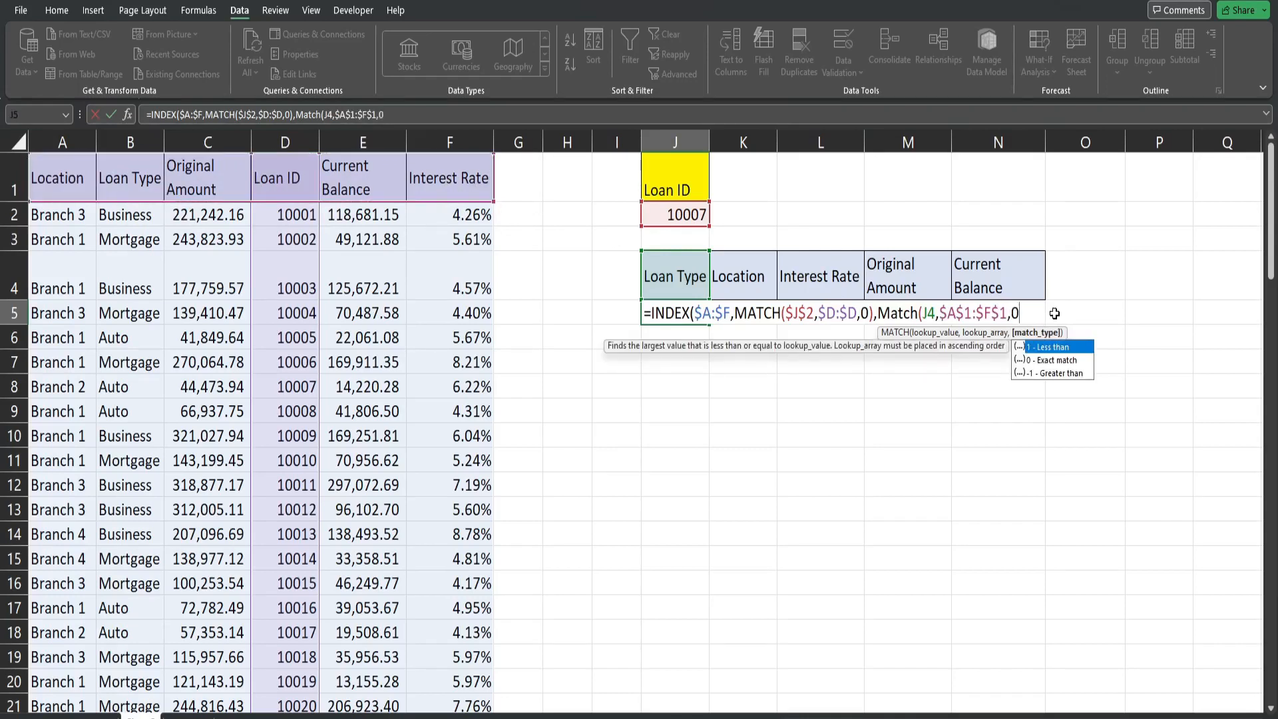
{"action": "type", "text": "0)"}
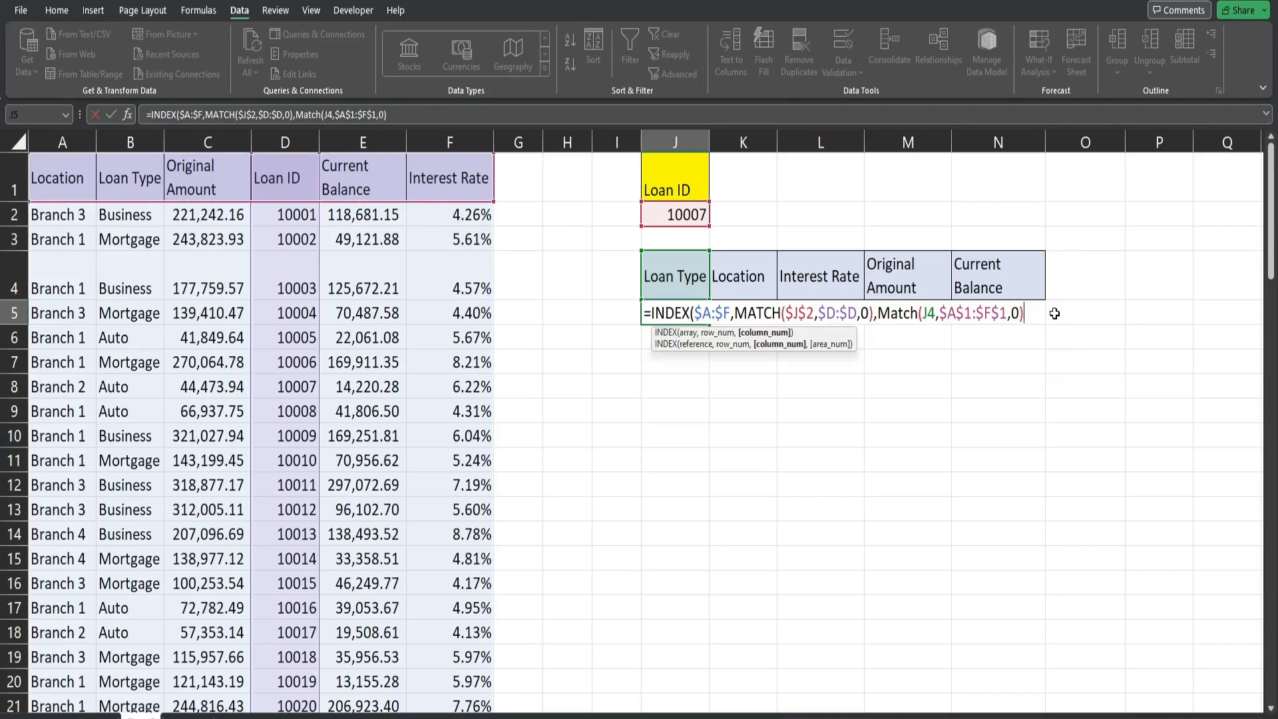
{"action": "key", "text": "Return"}
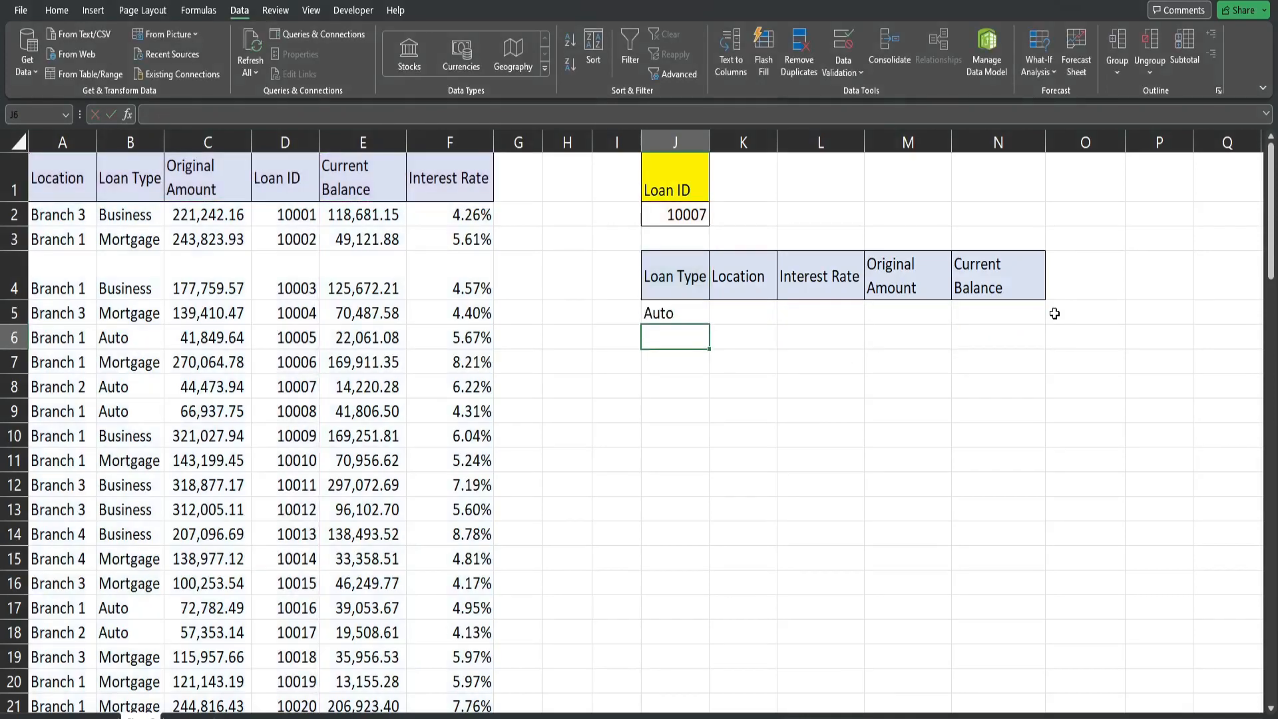
{"action": "left_click", "coordinate": [700, 315]}
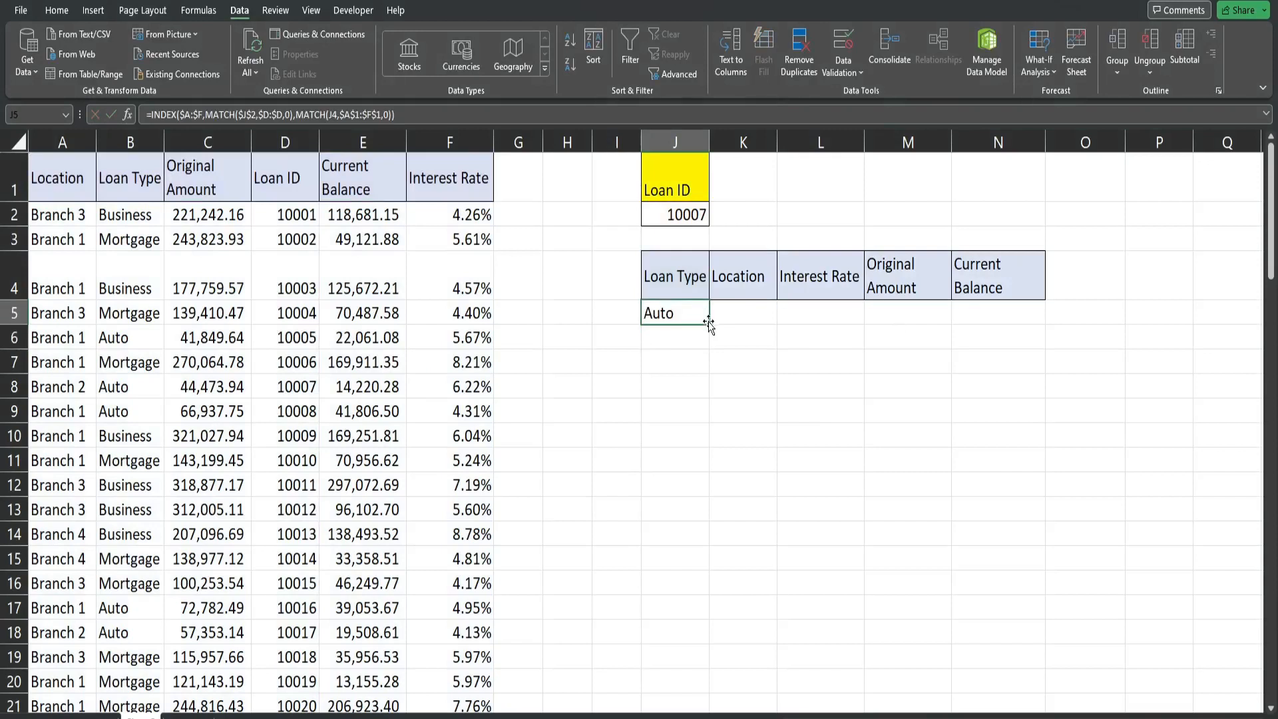
Step: Fill the J5 formula across K5:N5 without formatting and compare the results with the matching loan record in row 8
{"action": "left_click_drag", "start_coordinate": [709, 324], "coordinate": [1044, 324]}
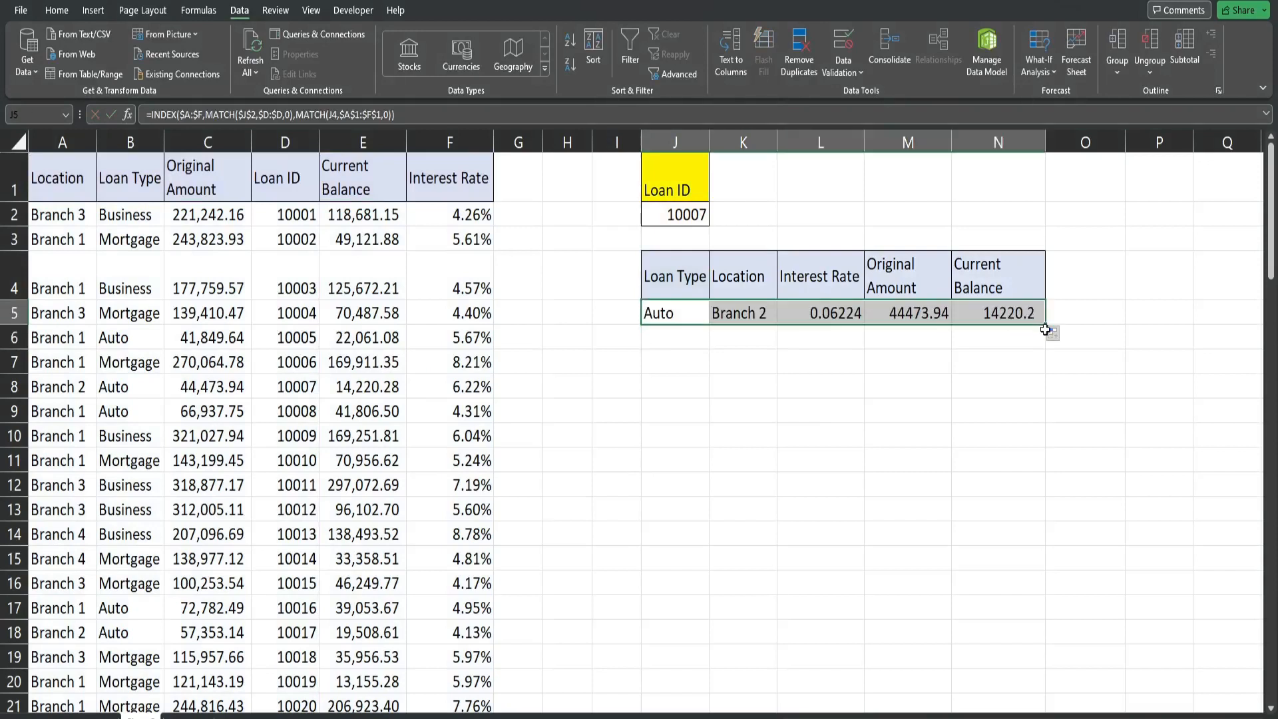
{"action": "left_click", "coordinate": [1061, 335]}
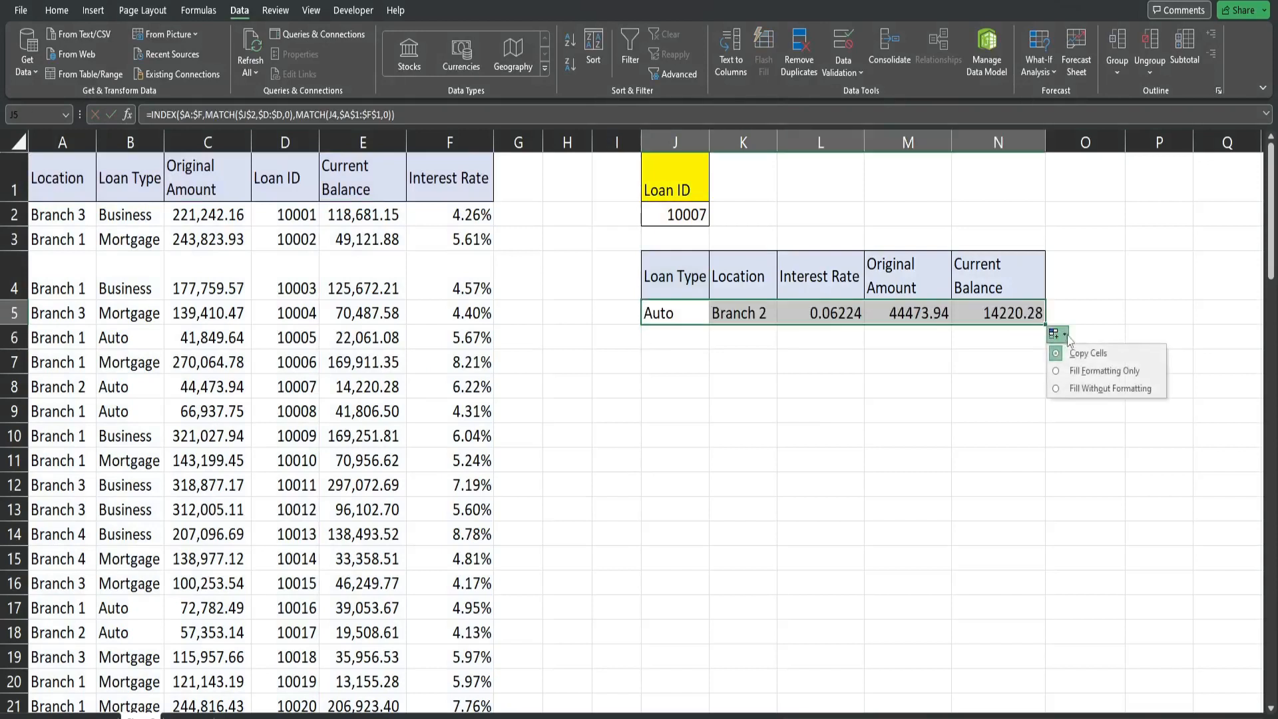
{"action": "left_click", "coordinate": [1055, 390]}
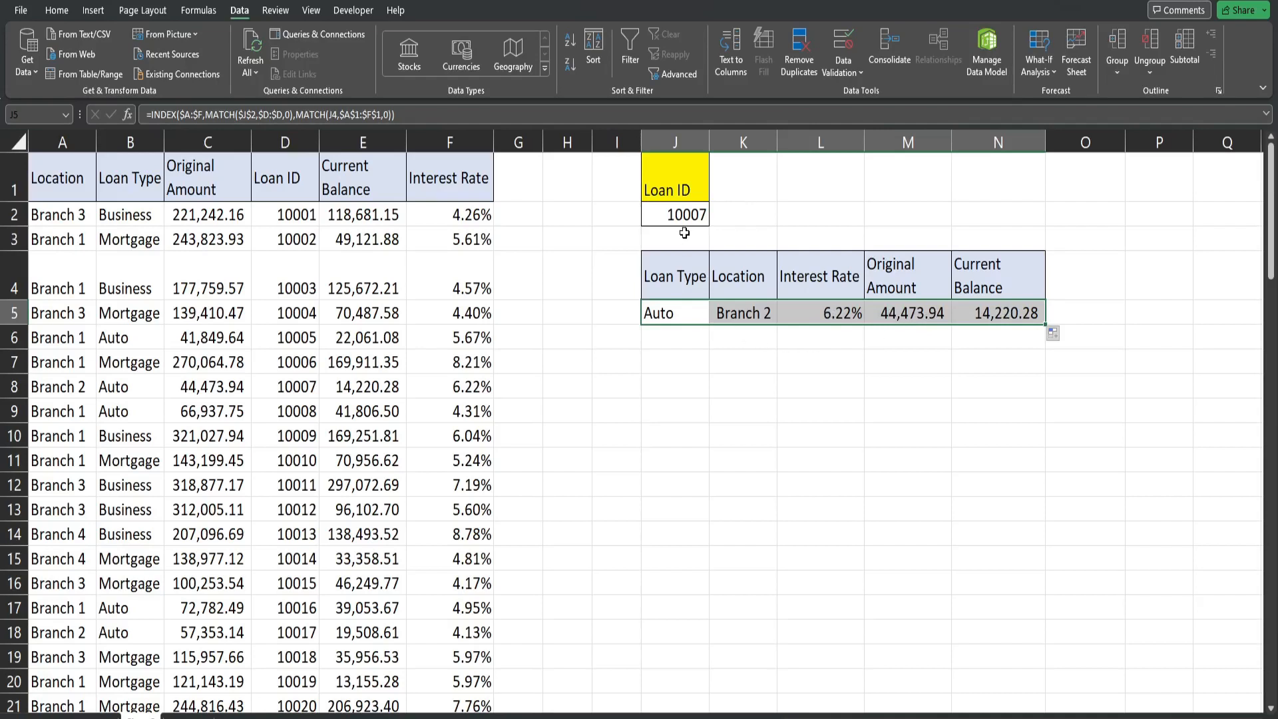
{"action": "left_click_drag", "start_coordinate": [66, 385], "coordinate": [434, 386]}
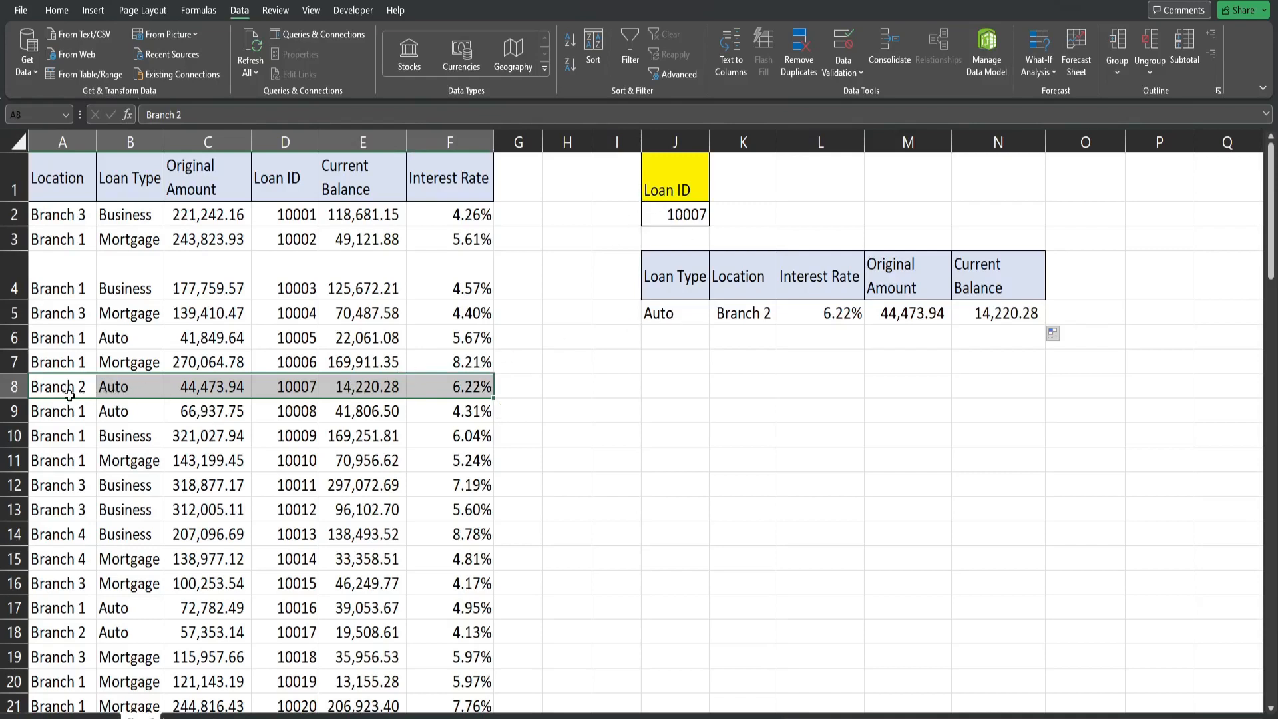
{"action": "left_click_drag", "start_coordinate": [69, 396], "coordinate": [407, 388]}
Step: Replace the loan ID in J2 with the loan ID listed in D14 to test the lookup
{"action": "double_click", "coordinate": [700, 216]}
{"action": "left_click_drag", "start_coordinate": [707, 214], "coordinate": [696, 214]}
{"action": "type", "text": "13"}
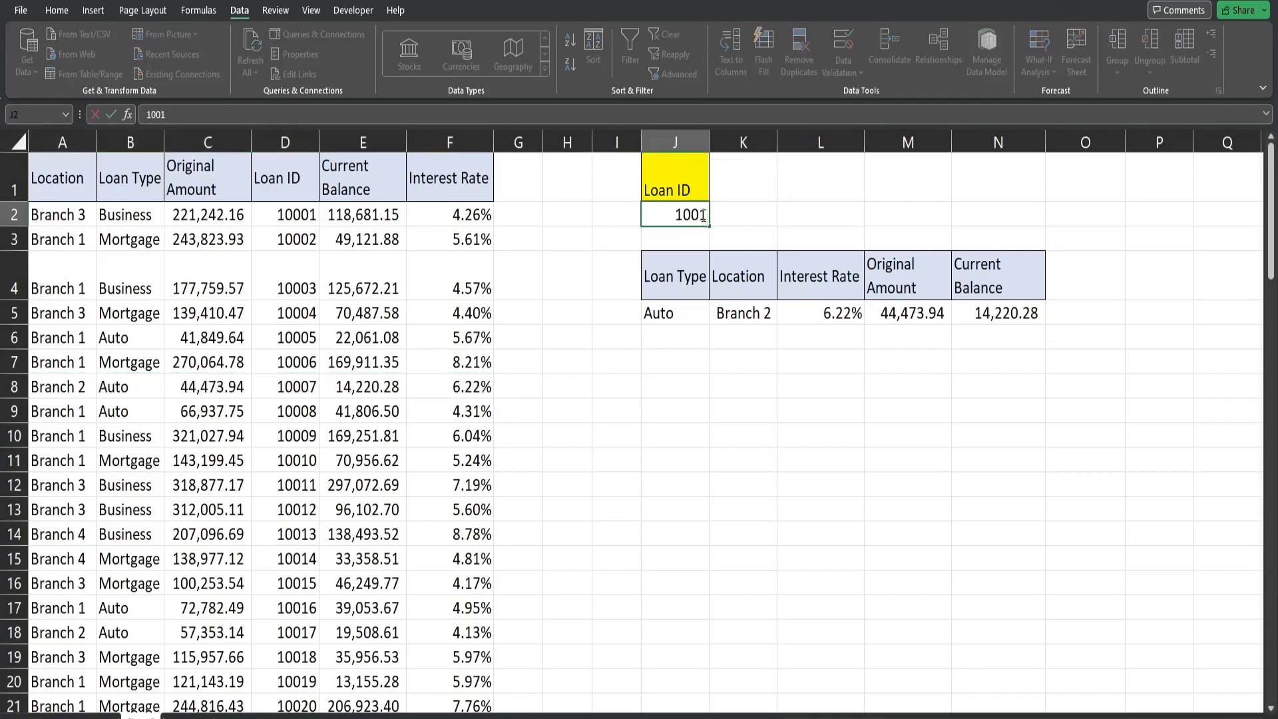
{"action": "key", "text": "Return"}
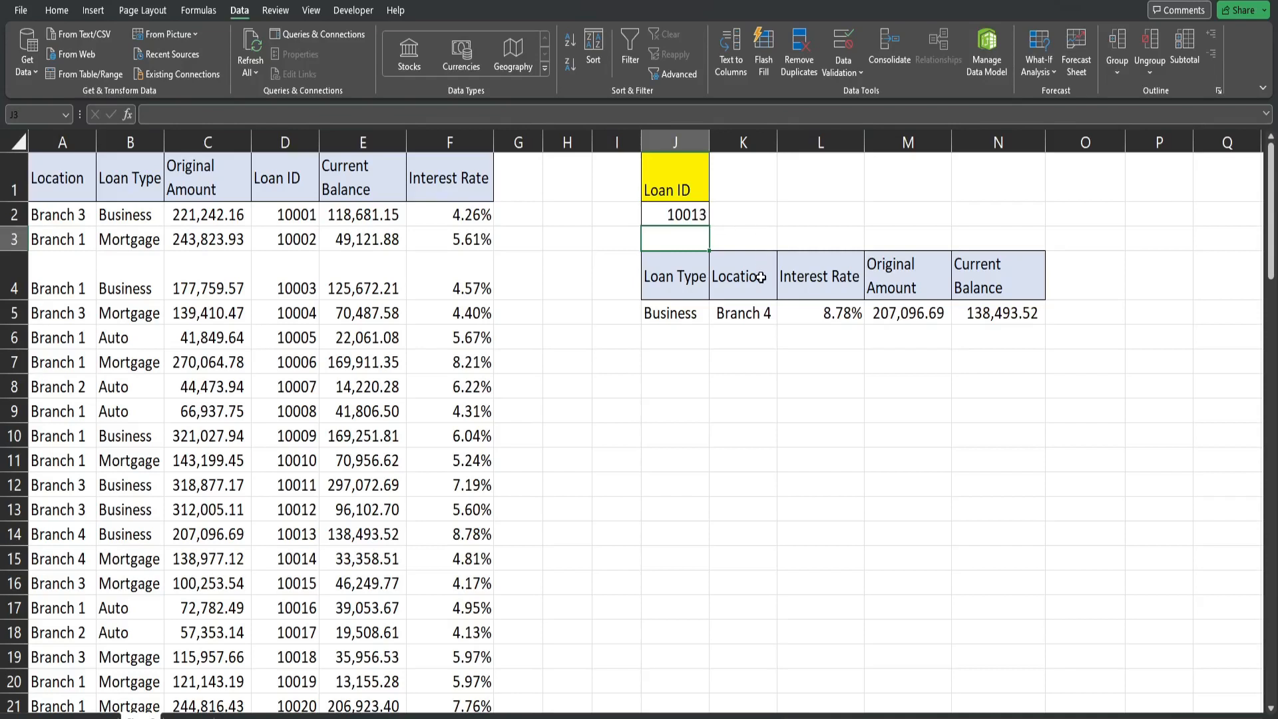
Step: Swap the first two lookup headers by setting K4 to Loan Type and J4 to Location
{"action": "left_click_drag", "start_coordinate": [651, 278], "coordinate": [979, 283]}
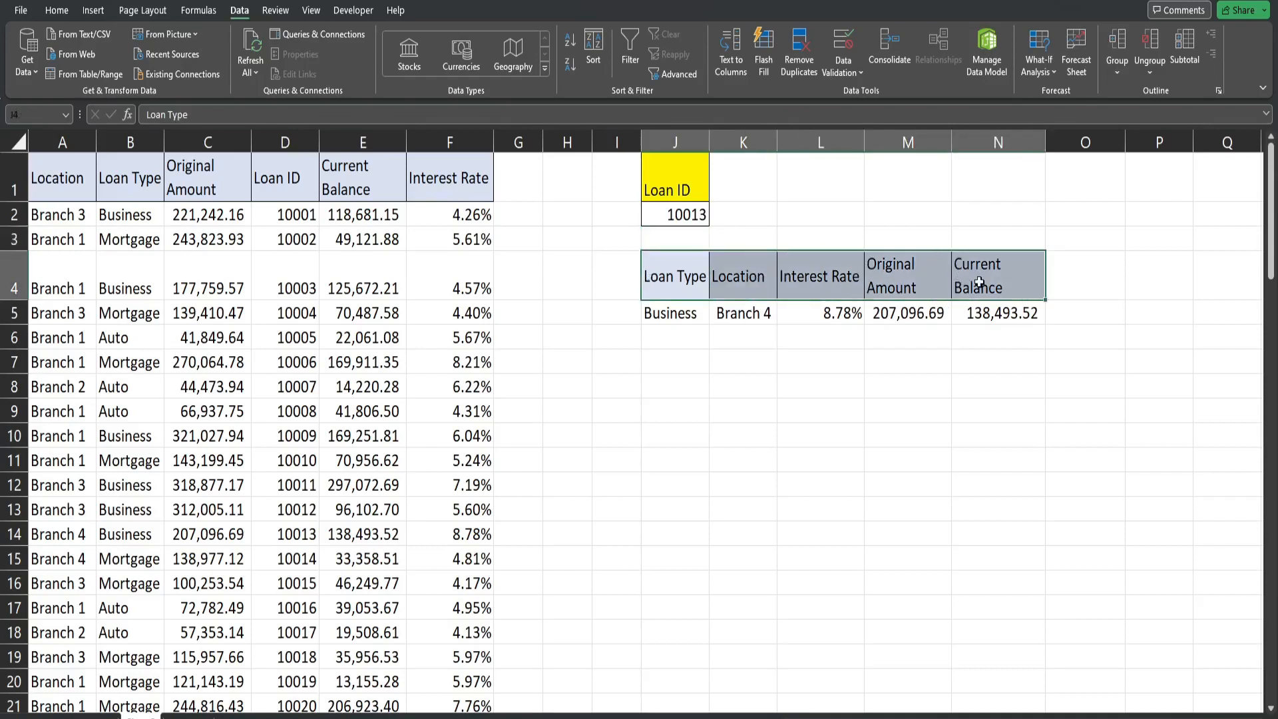
{"action": "left_click", "coordinate": [737, 278]}
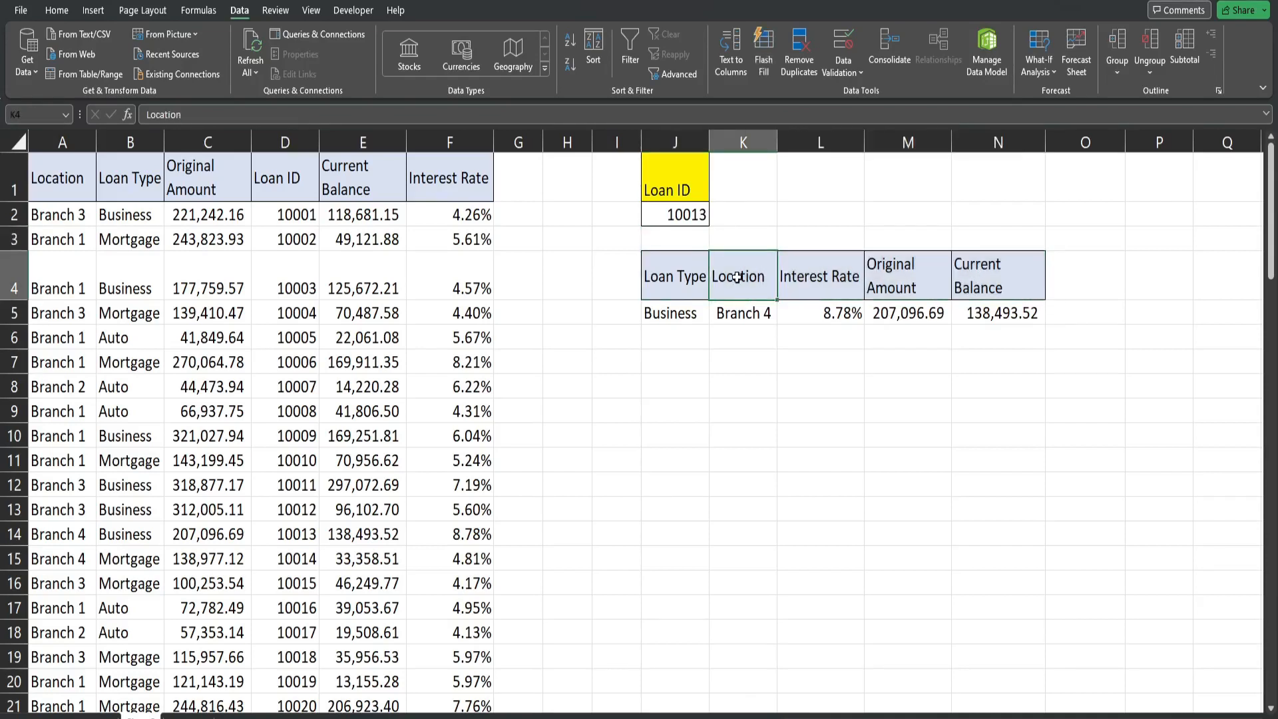
{"action": "key", "text": "ctrl+z"}
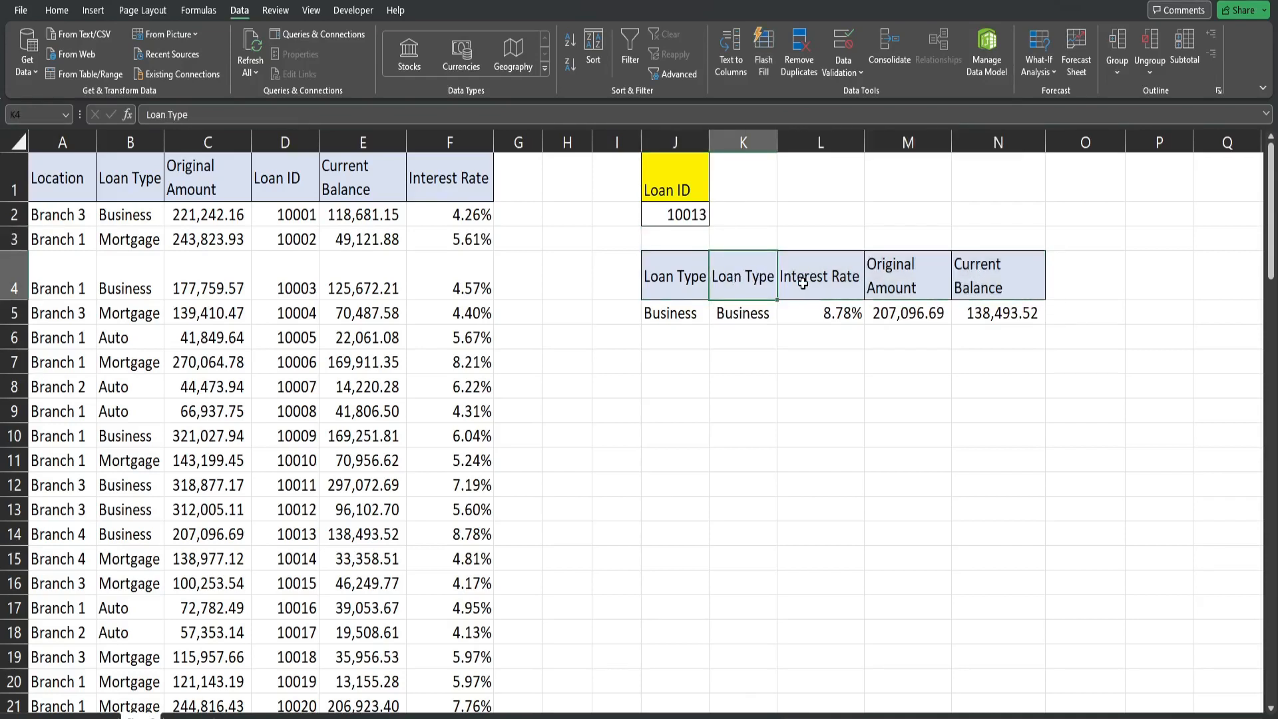
{"action": "key", "text": "Left"}
{"action": "type", "text": "Location"}
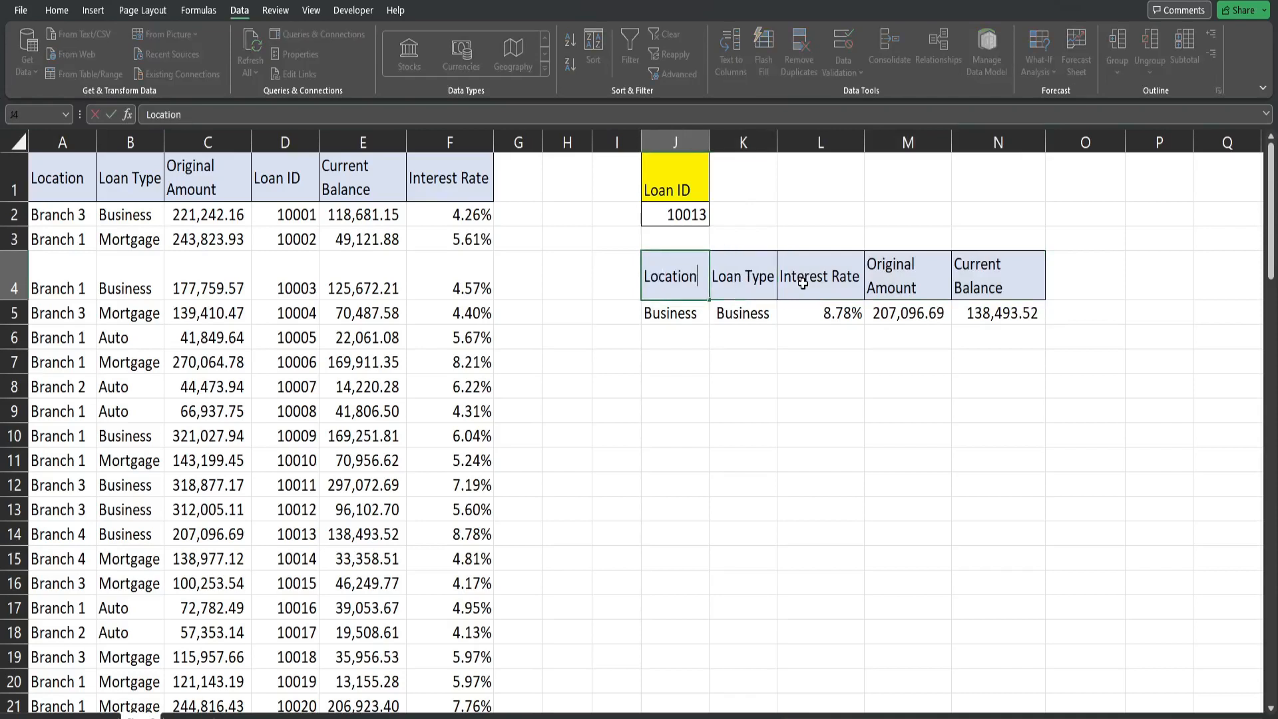
{"action": "key", "text": "Return"}
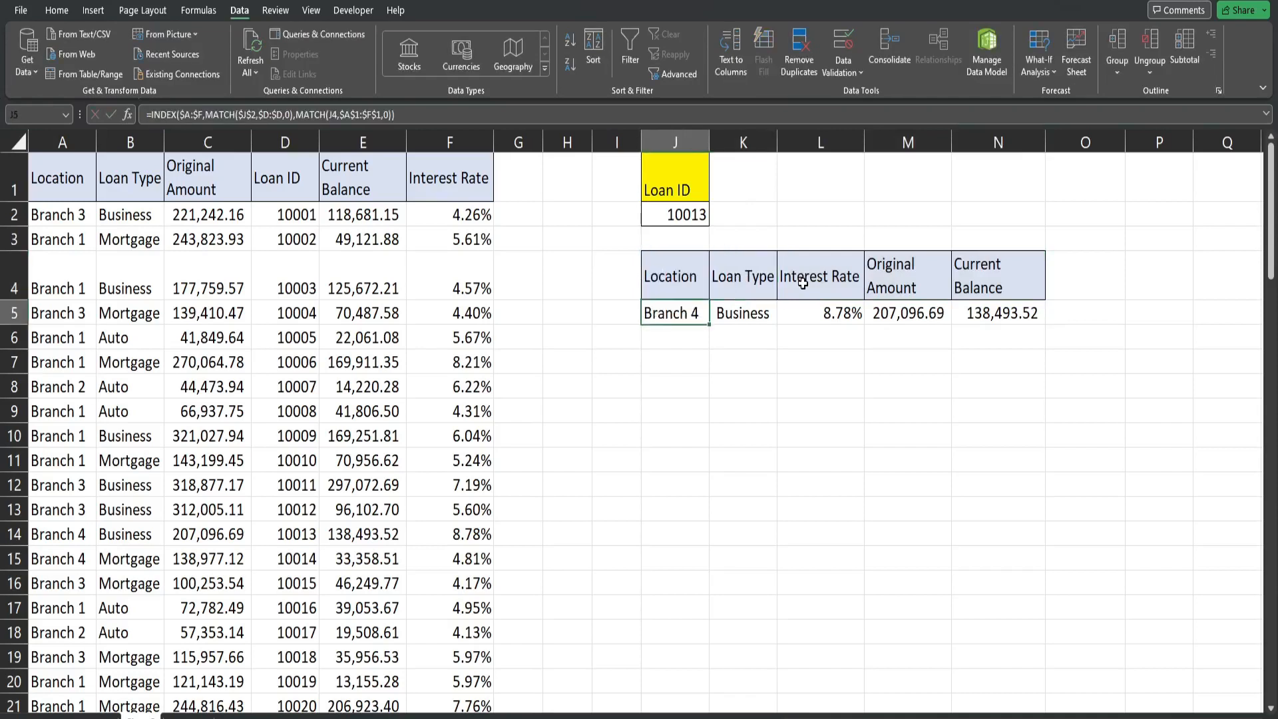
{"action": "left_click", "coordinate": [971, 368]}
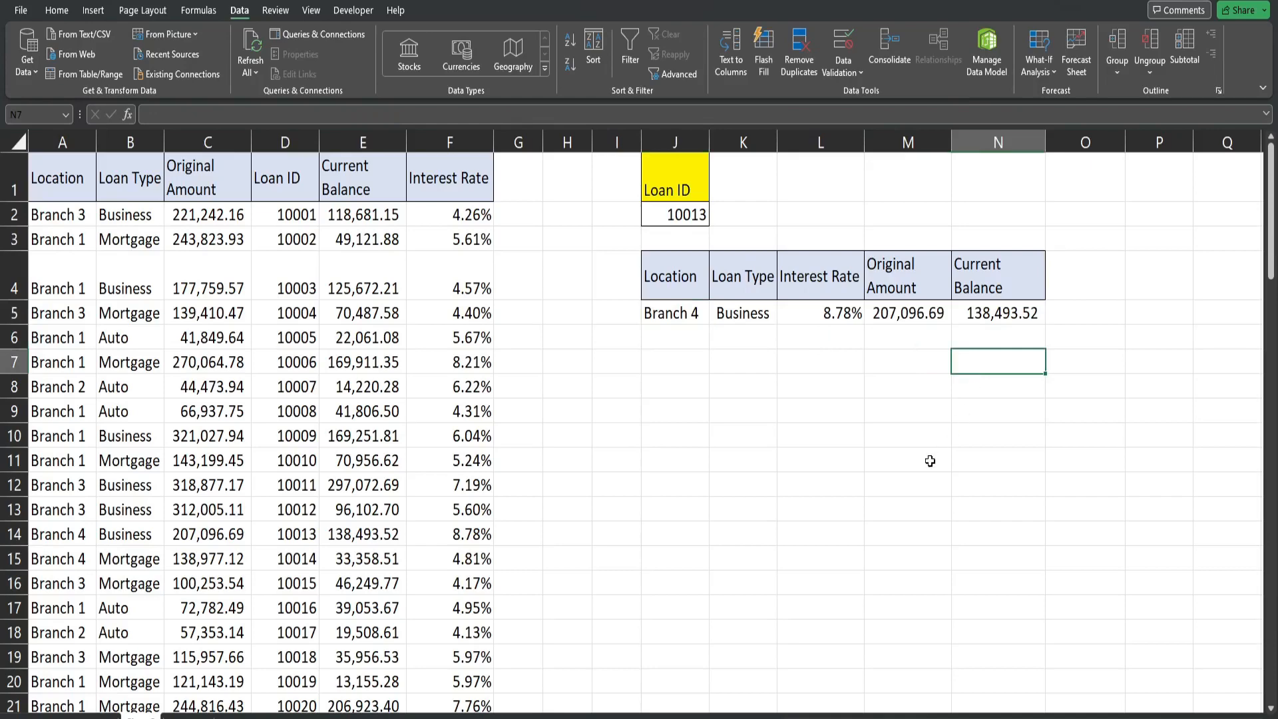